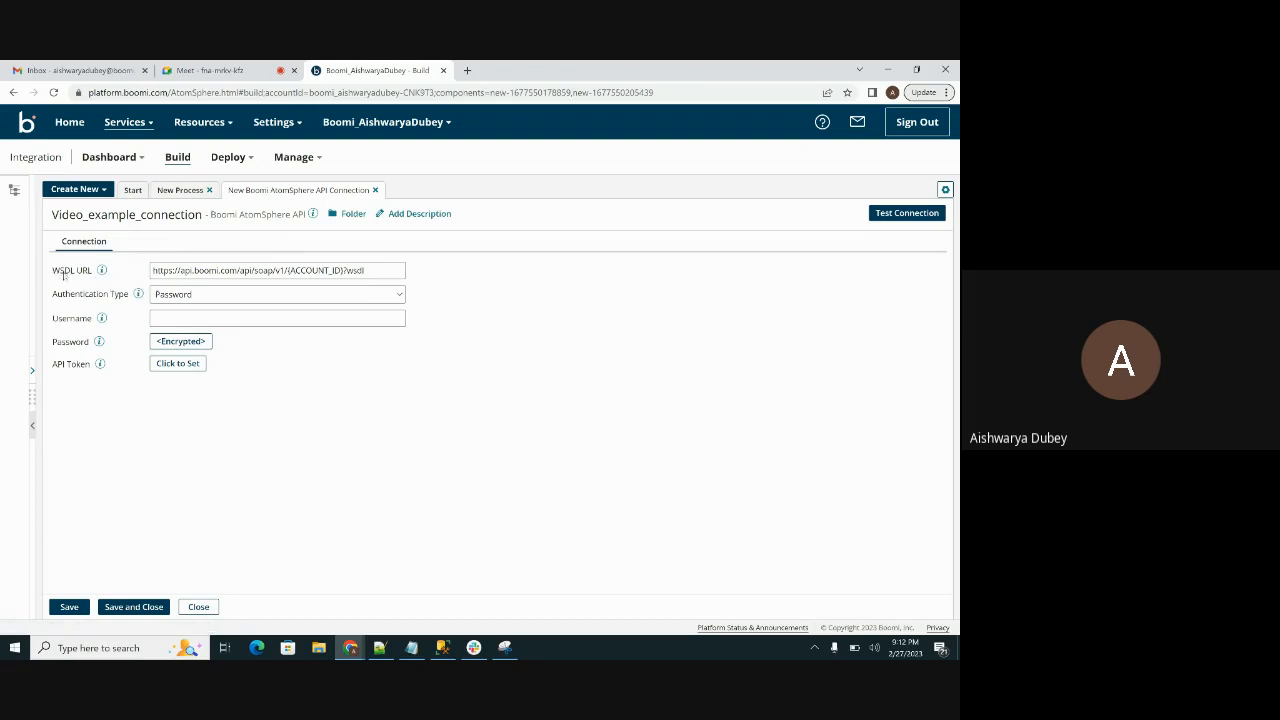
Step: Remove the {ACCOUNT_ID} placeholder from the WSDL URL of Video_example_connection, keeping the rest of the address
click(155, 270)
drag(155, 270, 408, 270)
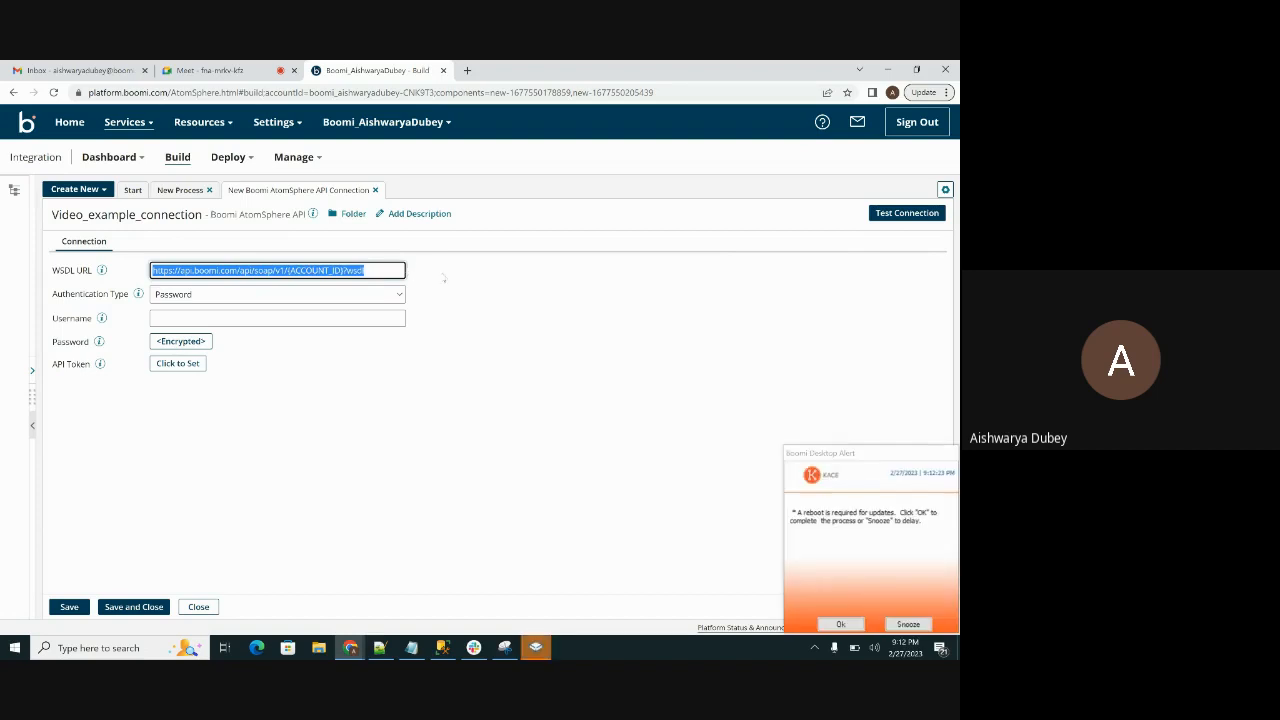
click(910, 624)
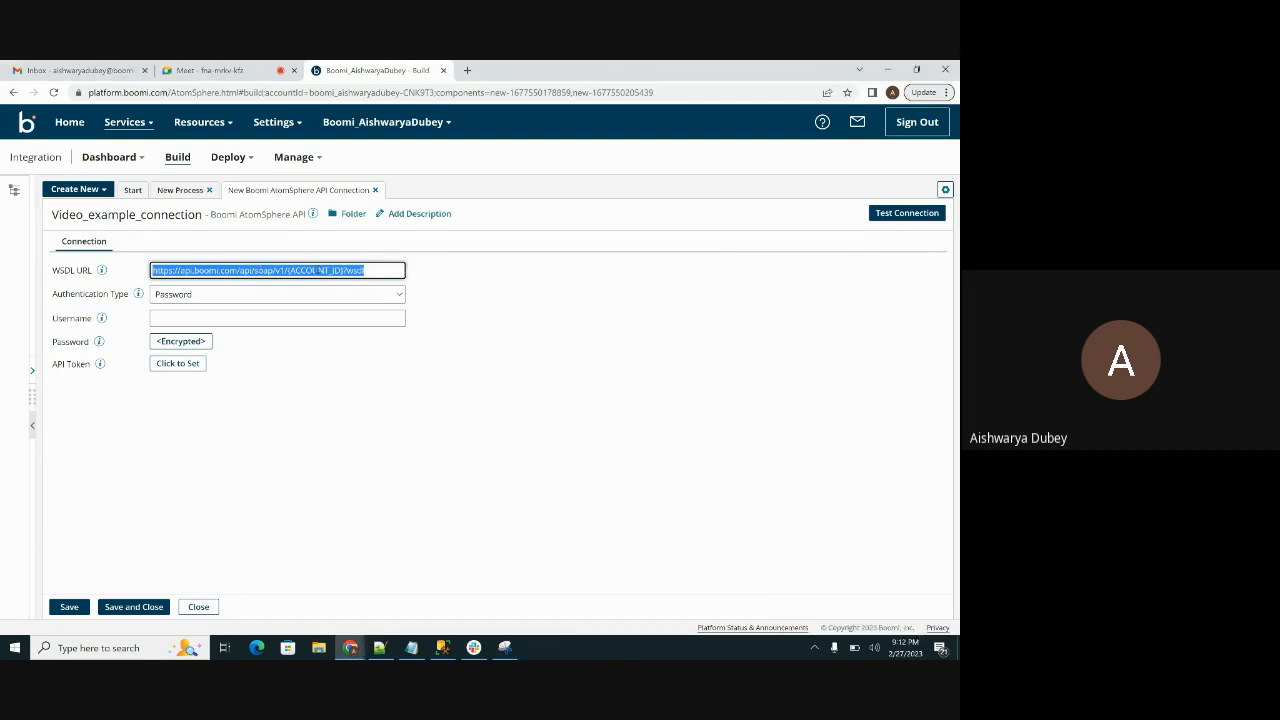
click(346, 271)
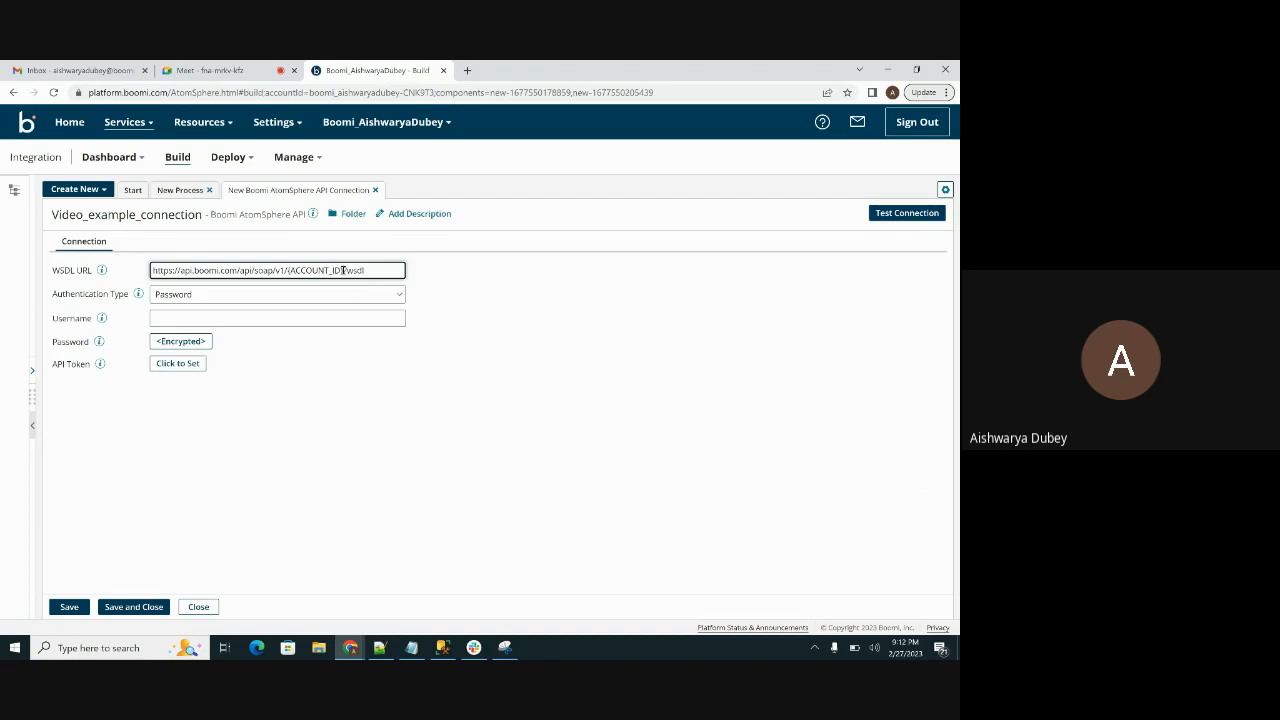
key(BackSpace)
key(BackSpace)
key(BackSpace)
key(BackSpace)
key(BackSpace)
key(BackSpace)
key(BackSpace)
key(BackSpace)
key(BackSpace)
key(BackSpace)
key(BackSpace)
key(BackSpace)
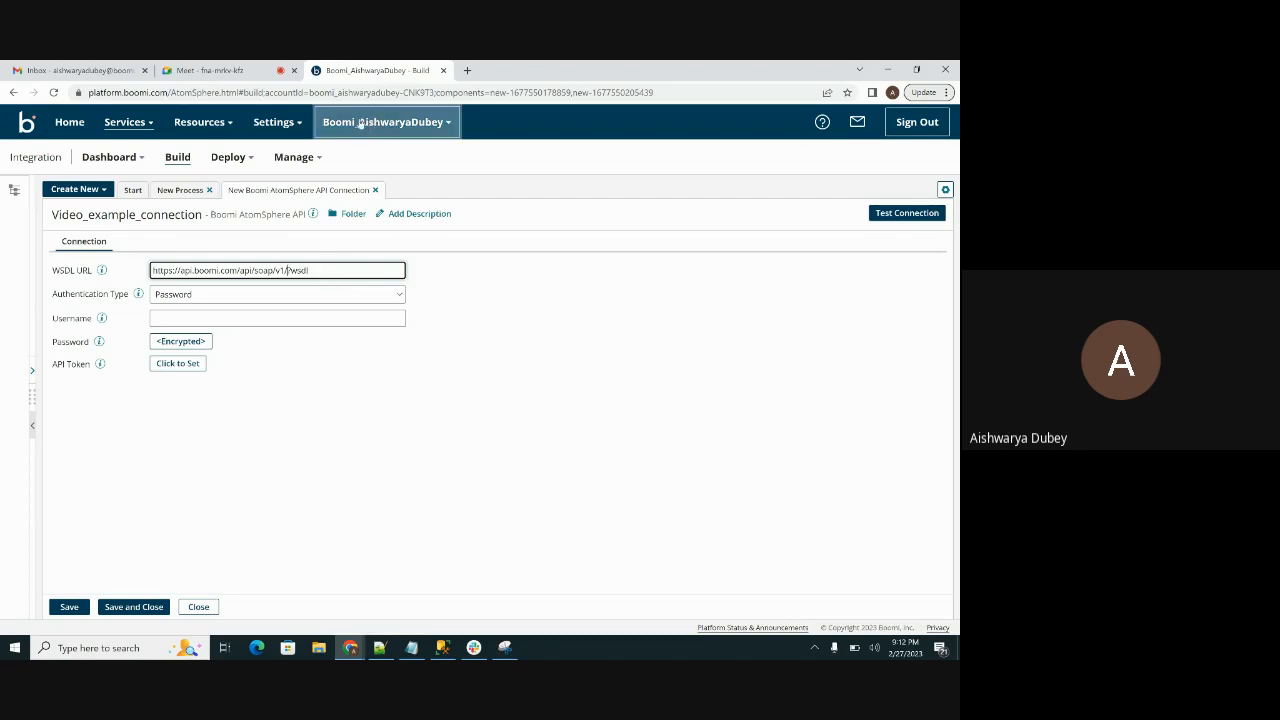
Step: Load the Boomi platform in a separate browser tab, go to Account Information and copy the account ID
click(272, 124)
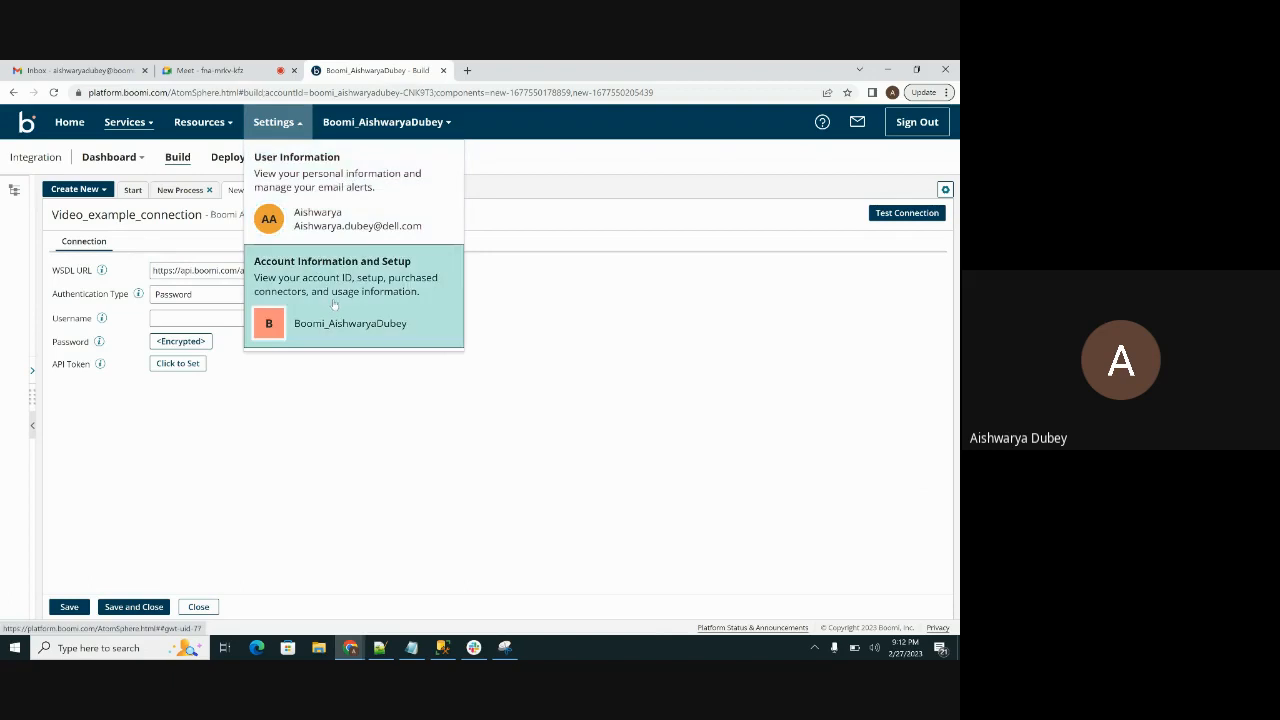
click(467, 70)
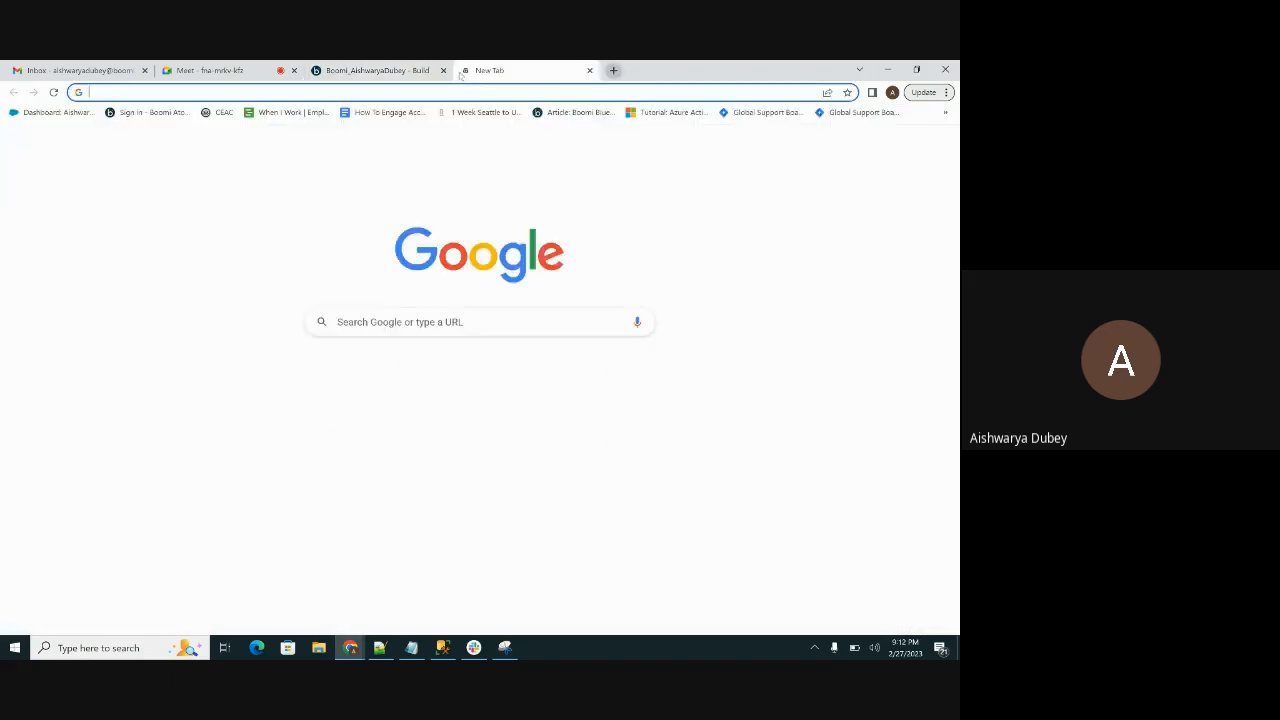
click(140, 112)
click(375, 70)
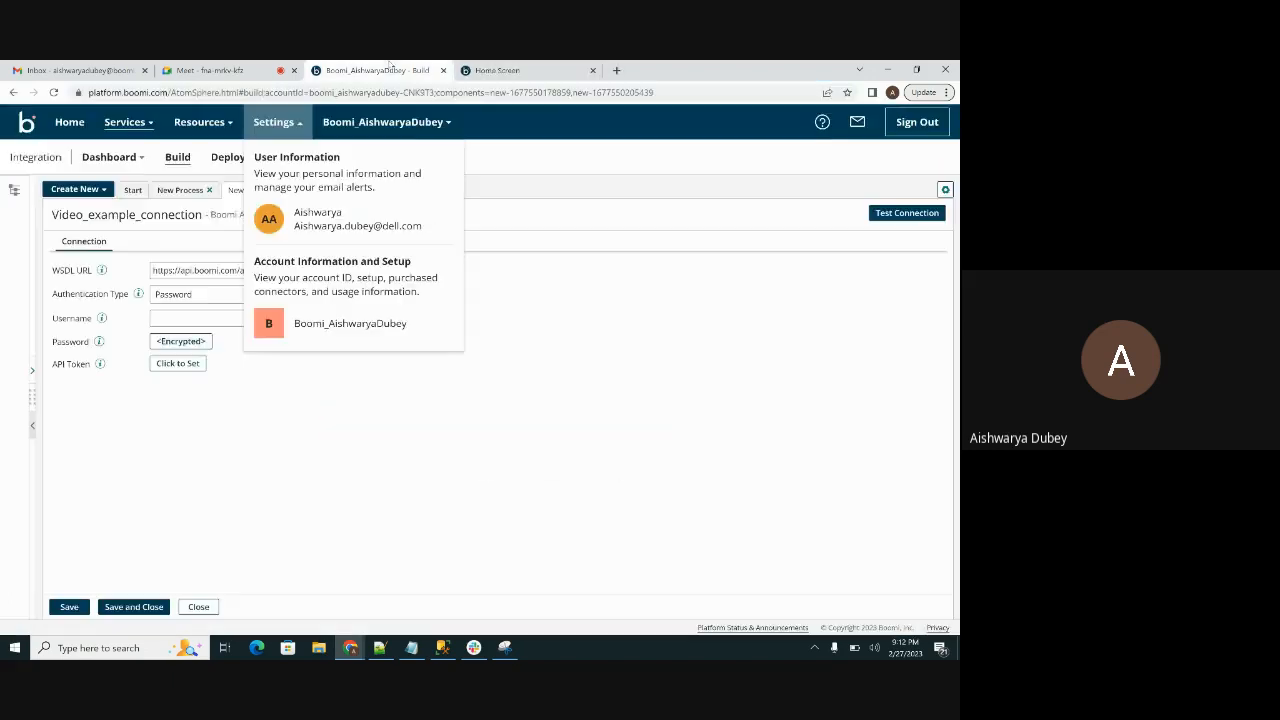
click(361, 262)
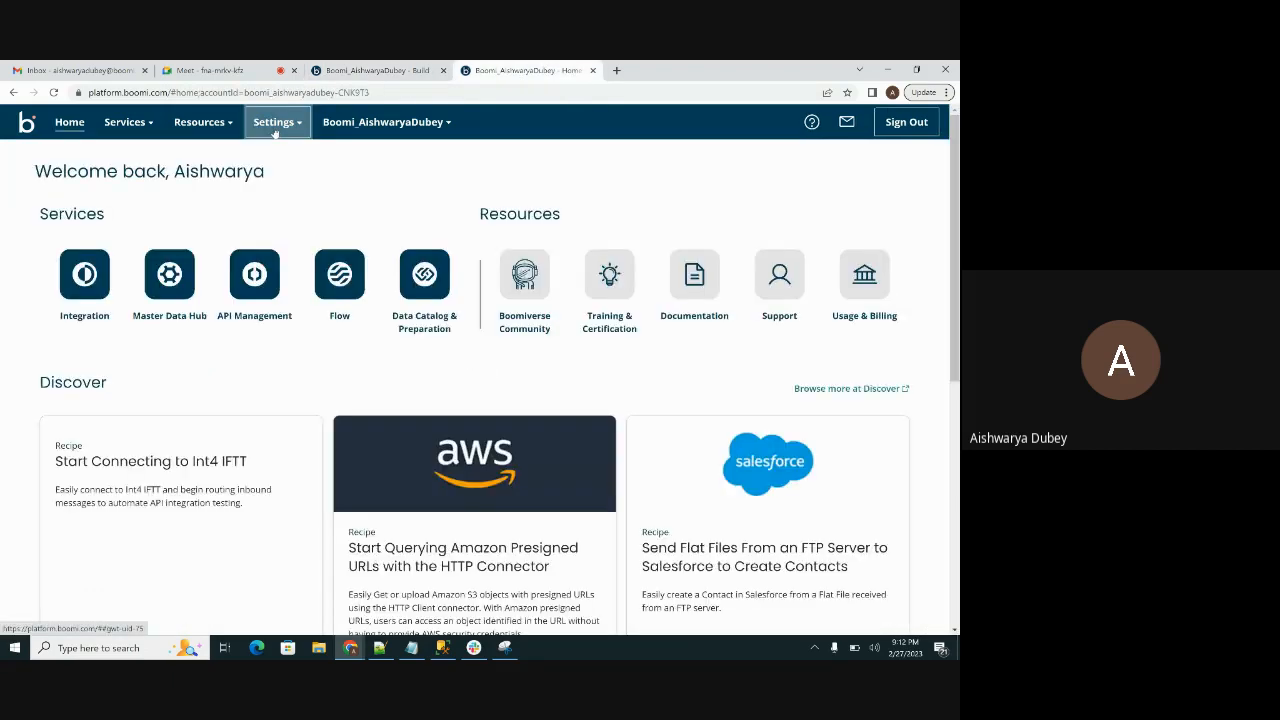
right_click(276, 131)
key(Escape)
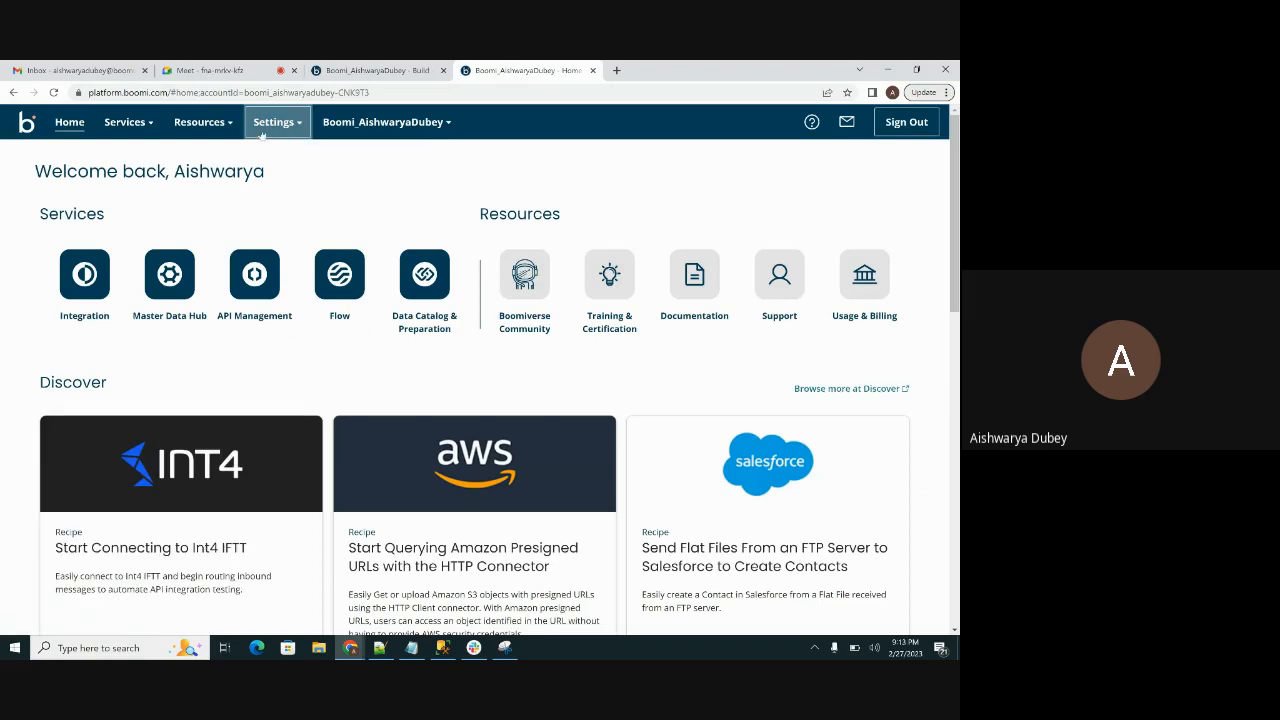
click(265, 128)
click(334, 297)
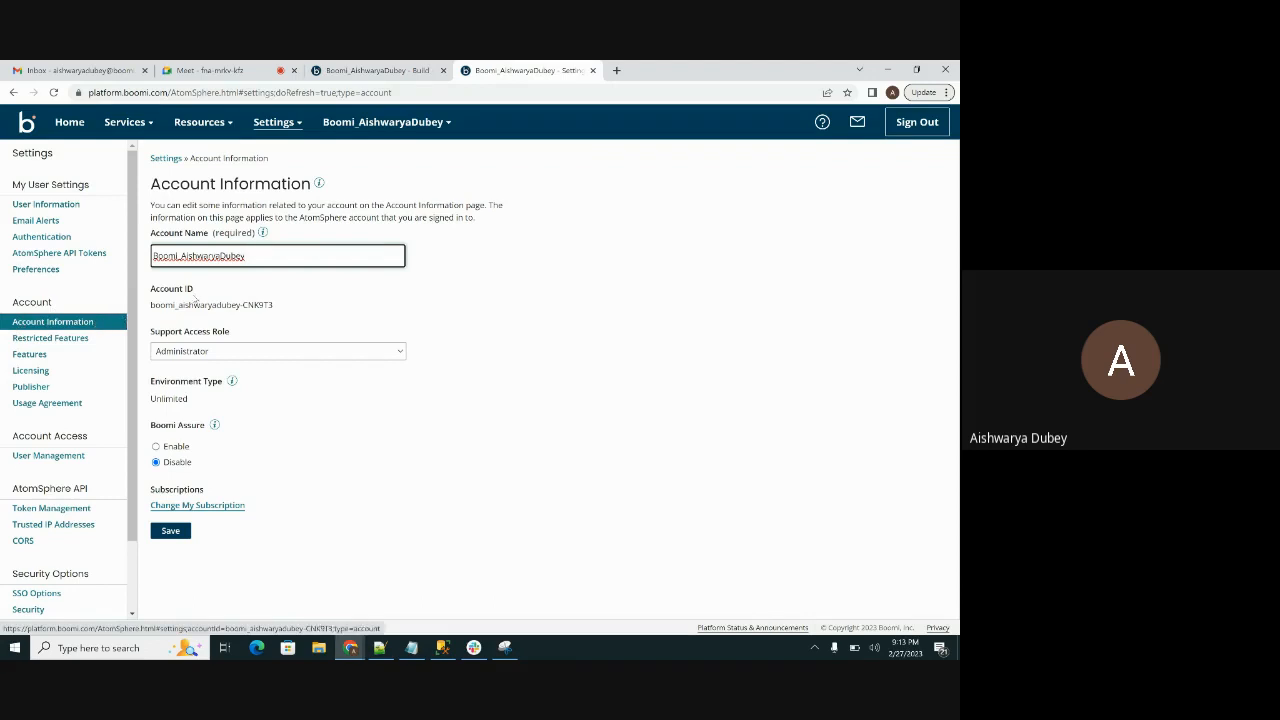
triple_click(188, 305)
key(ctrl+c)
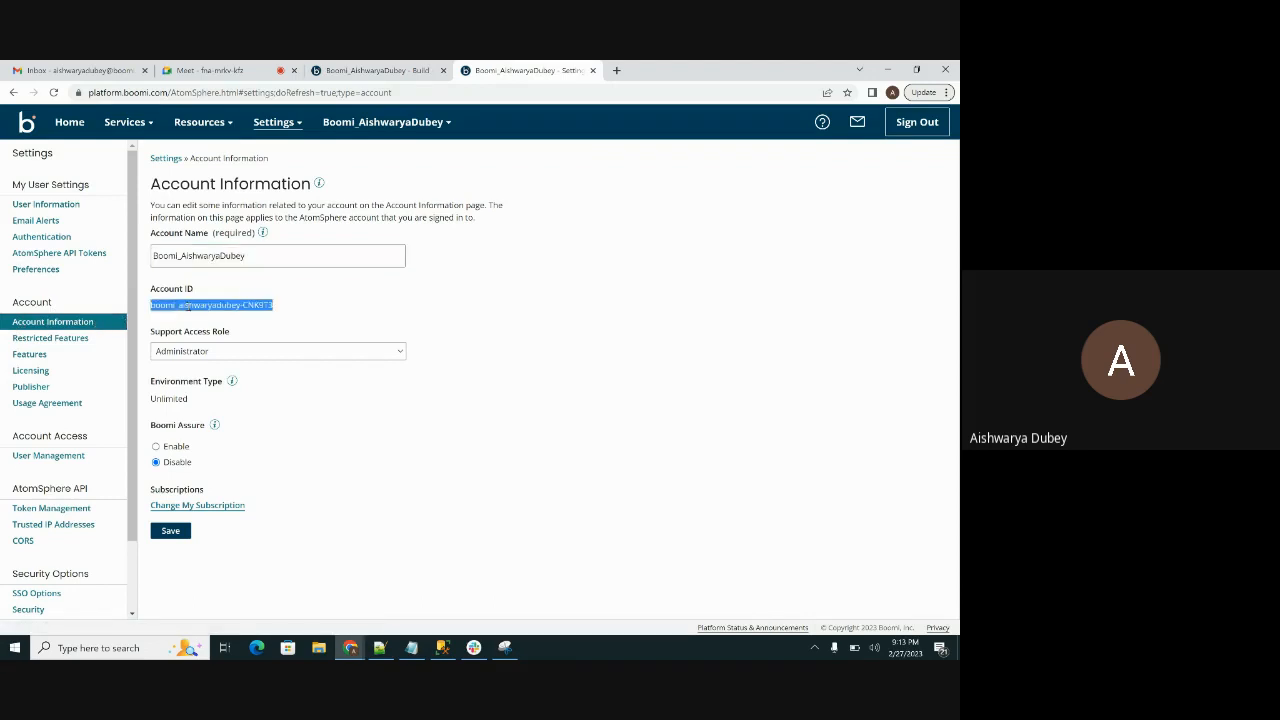
Step: Return to the connection and insert the copied account ID into the WSDL URL between v1/ and ?wsdl
click(378, 70)
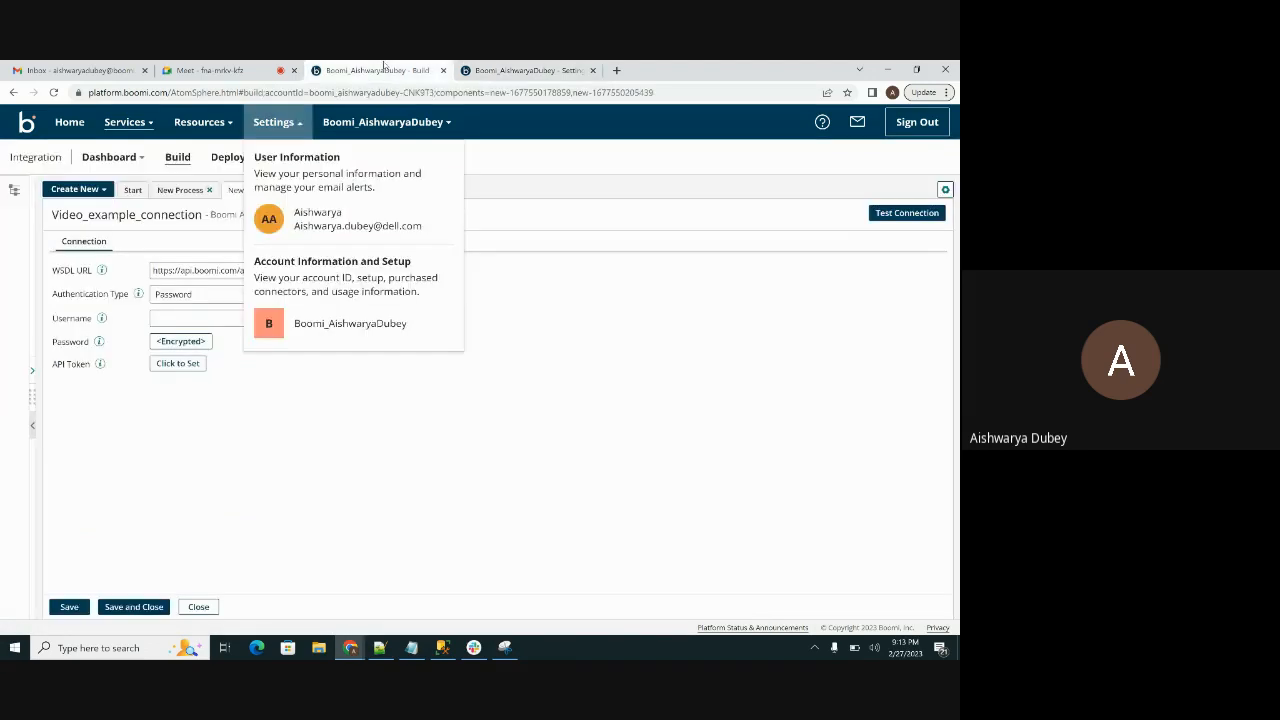
click(235, 376)
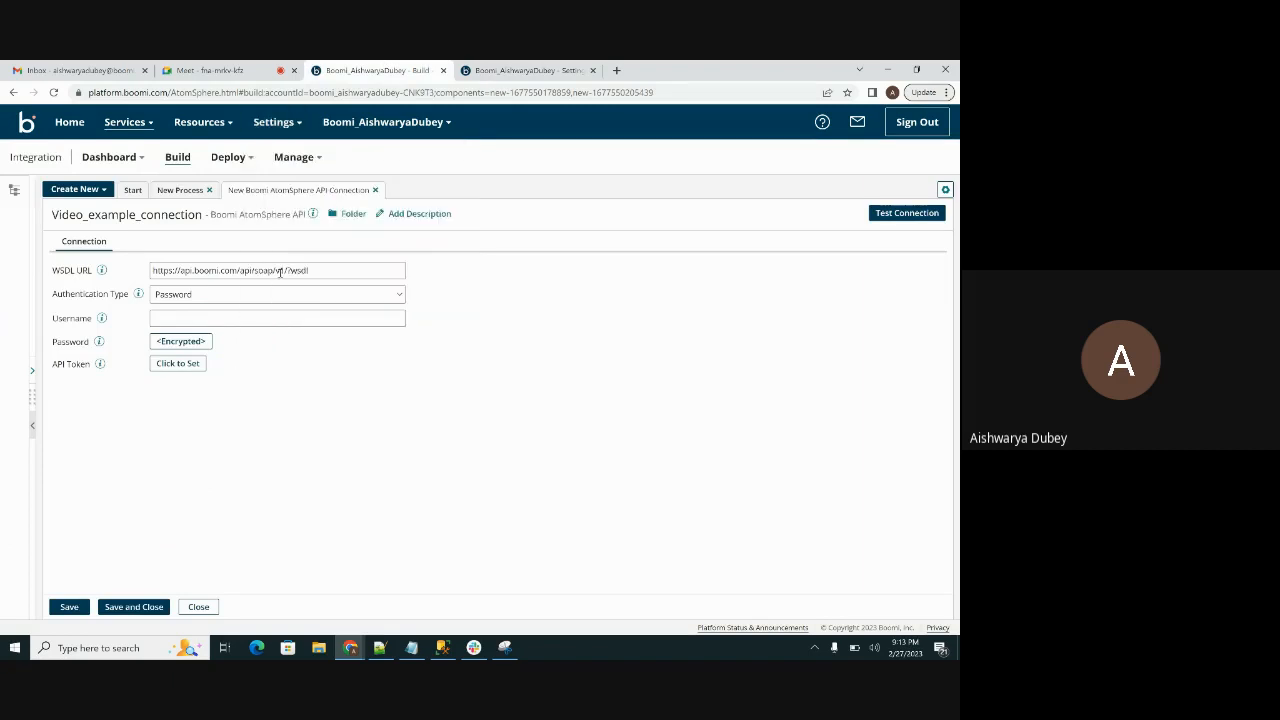
click(288, 270)
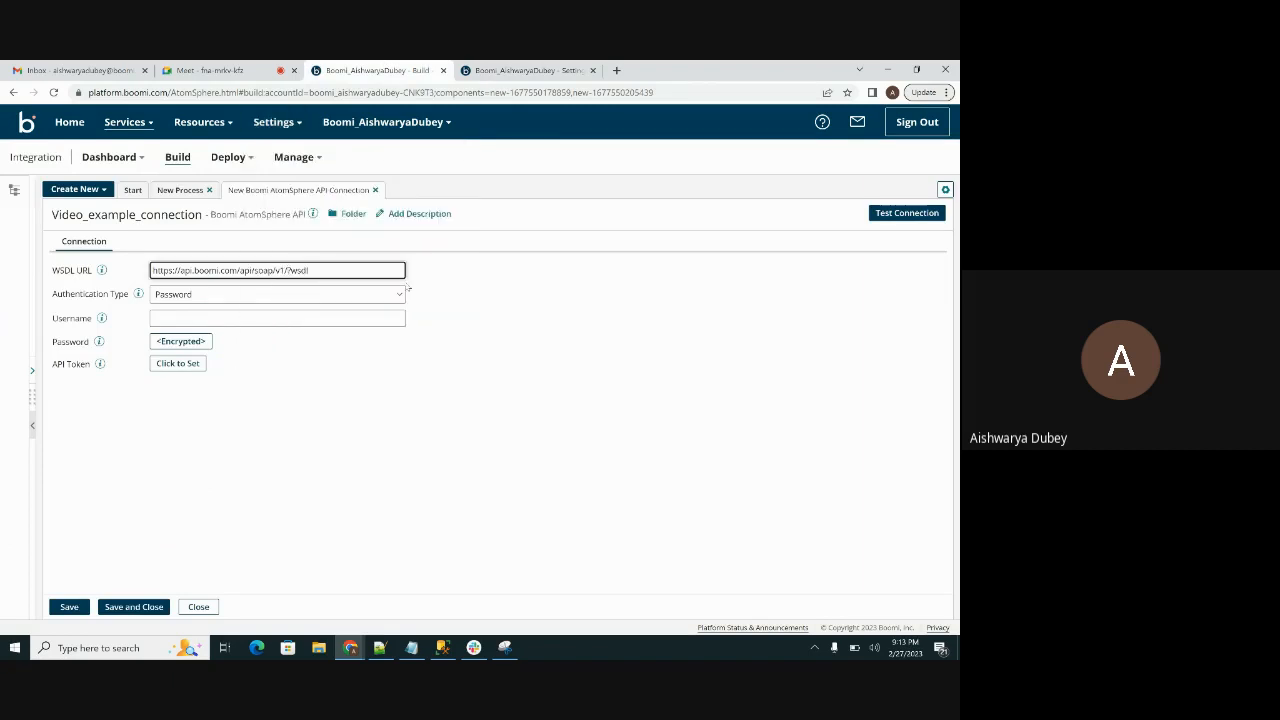
key(ctrl+v)
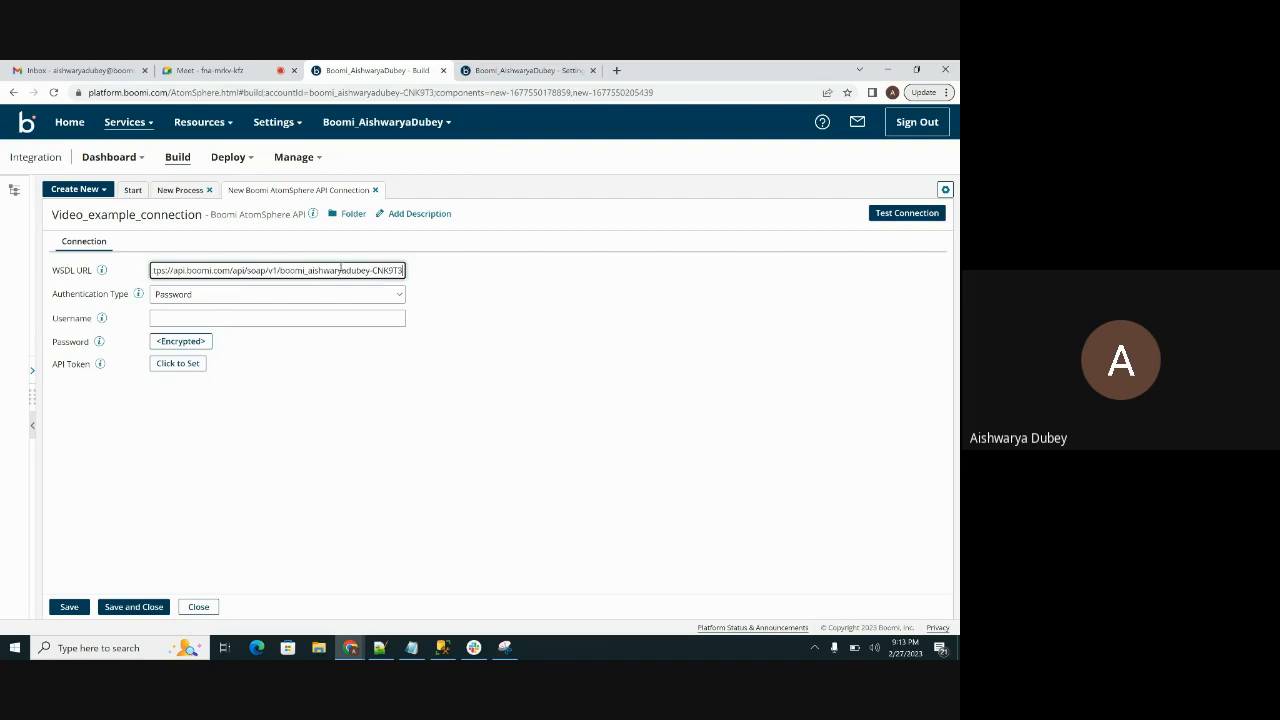
key(Right)
key(Right)
key(Right)
key(Right)
key(Right)
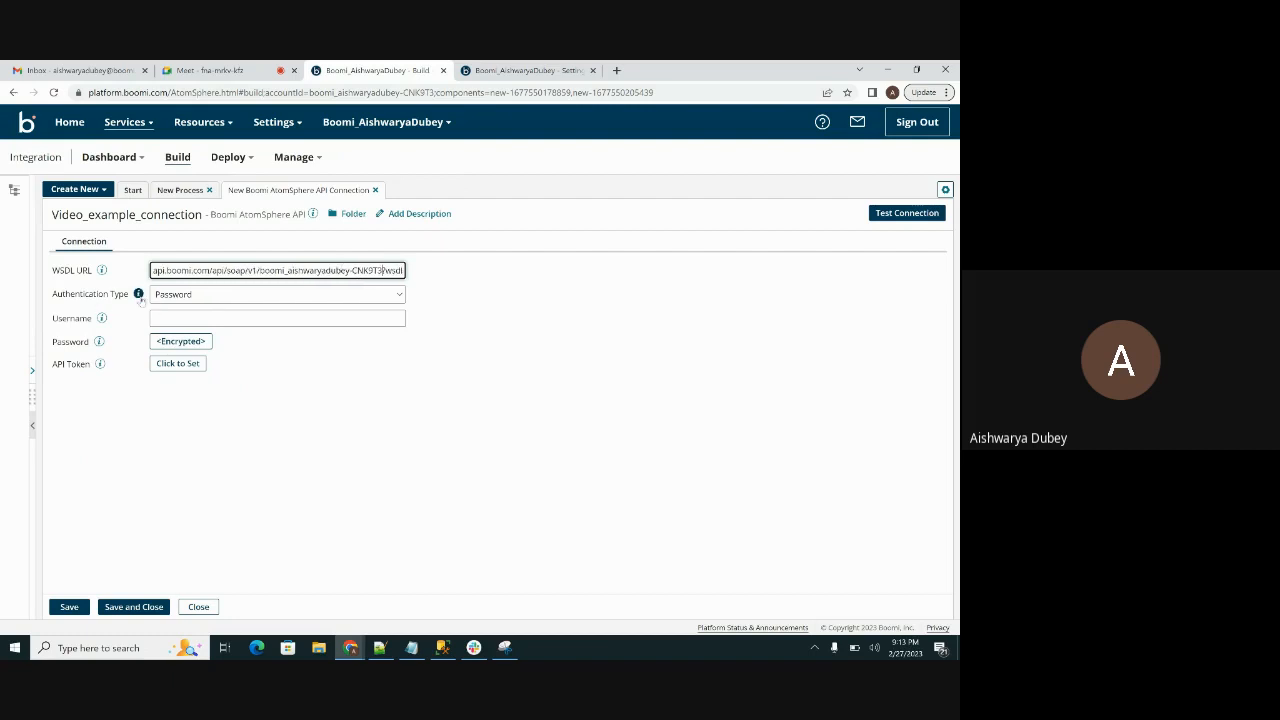
scroll(175, 272, left, 1)
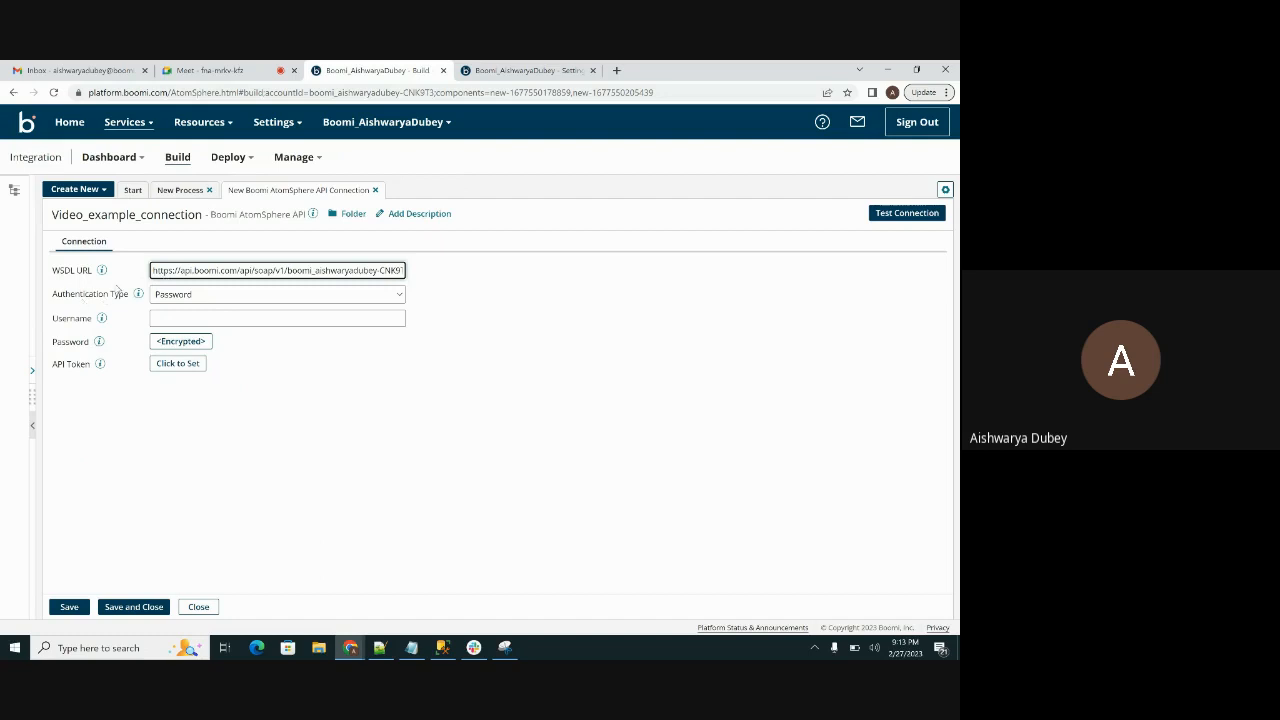
Step: Choose Password as the connection's Authentication Type and read the help text for that field
mouse_move(139, 295)
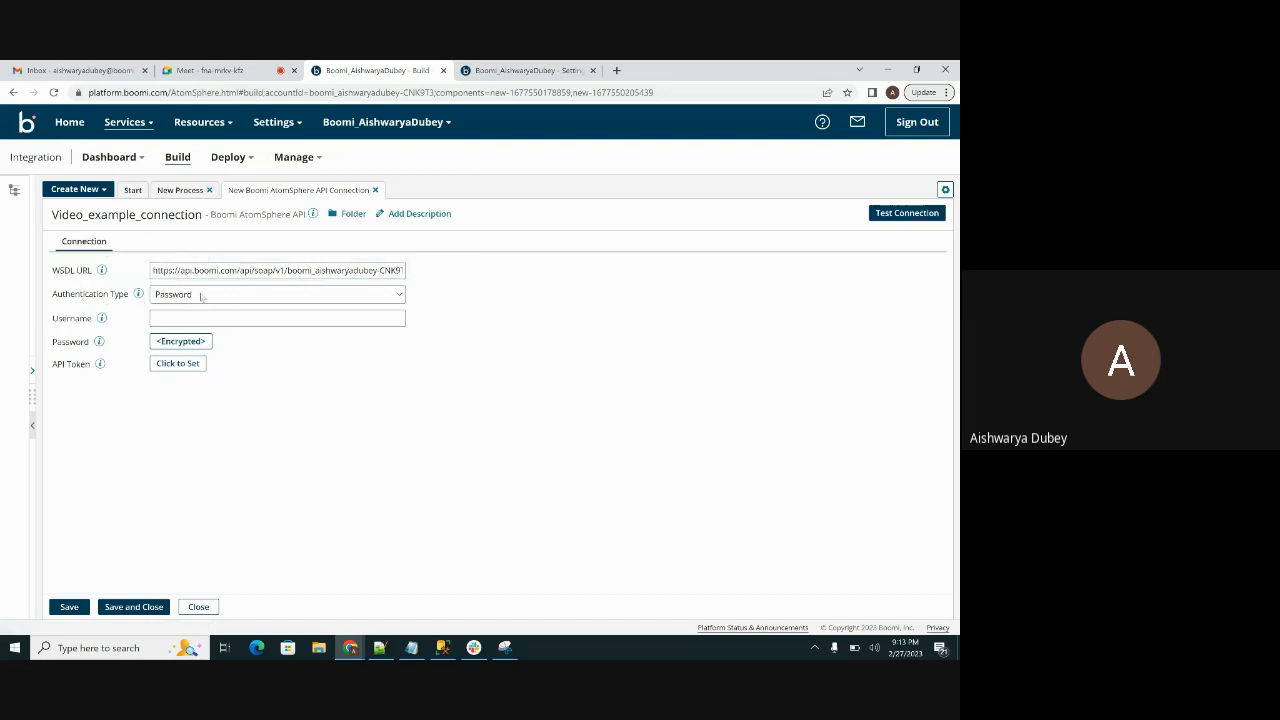
click(201, 295)
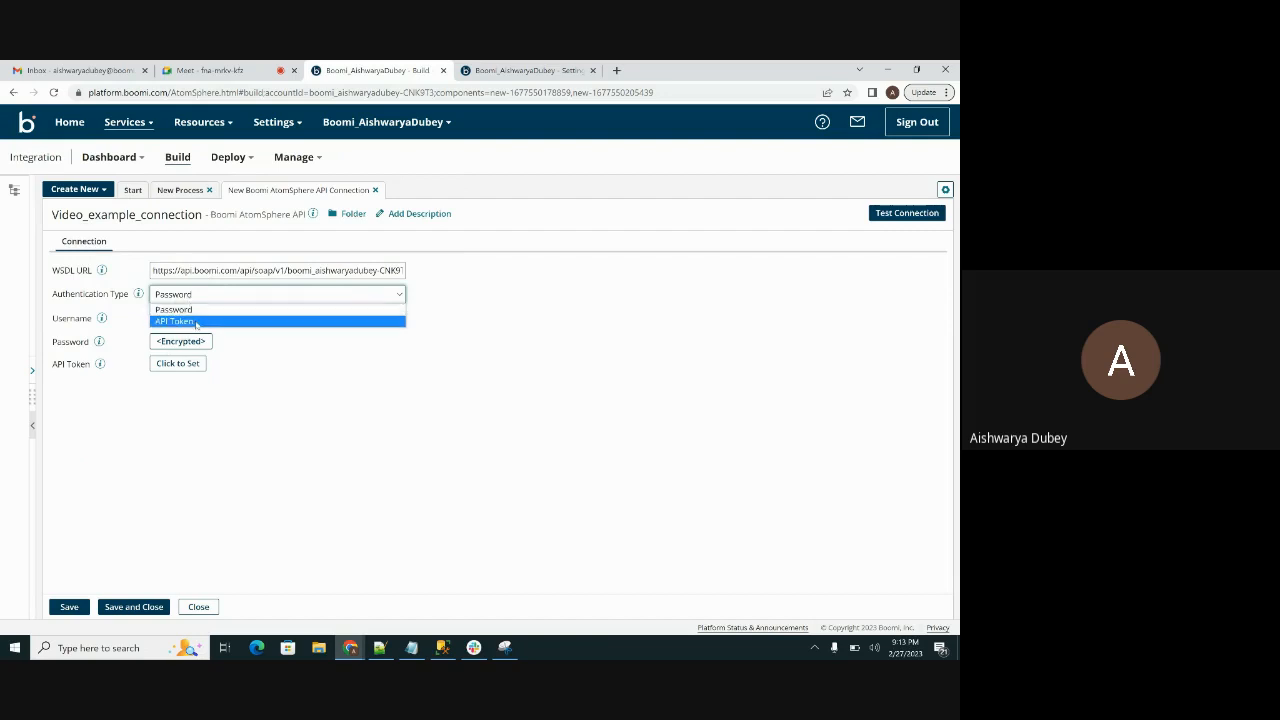
click(175, 311)
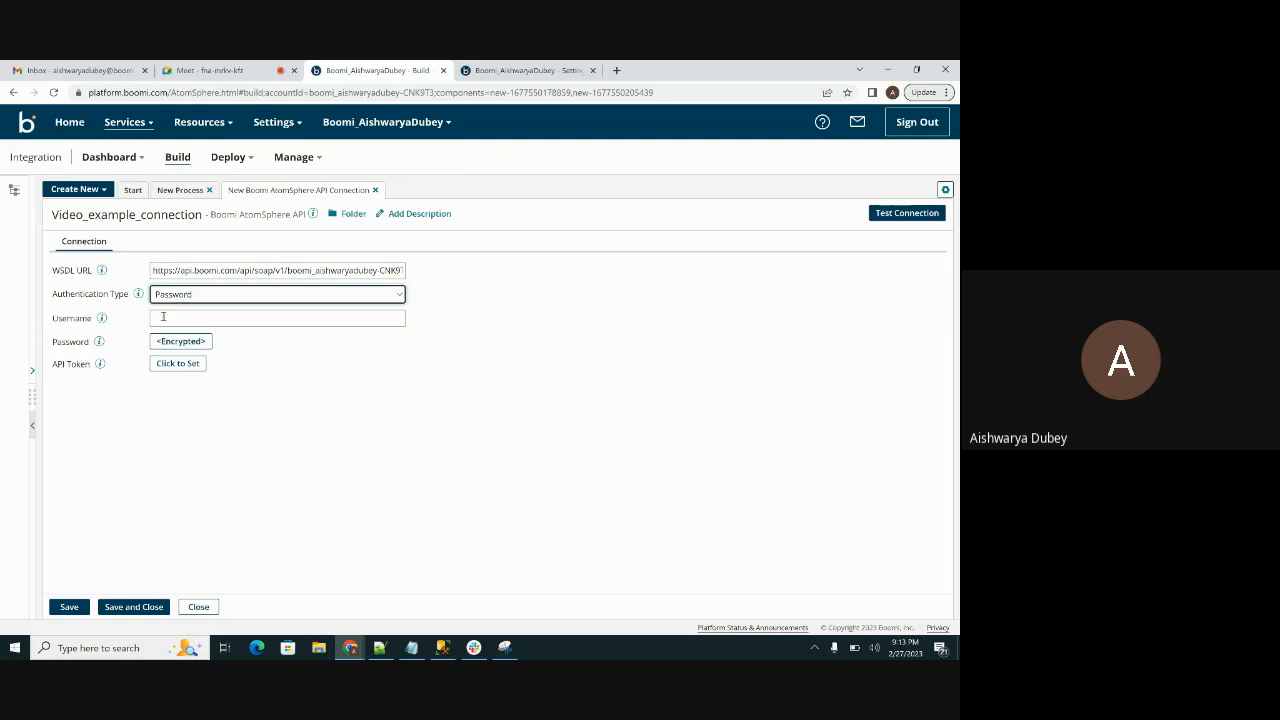
click(138, 294)
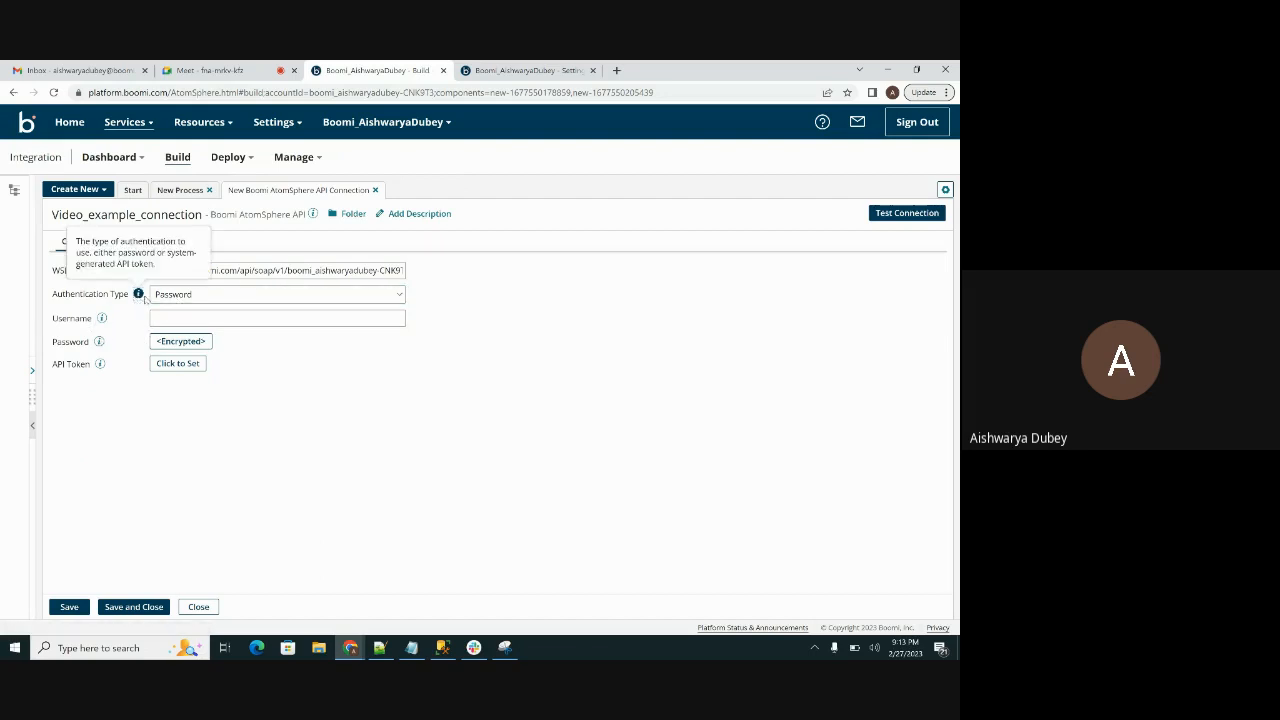
click(186, 296)
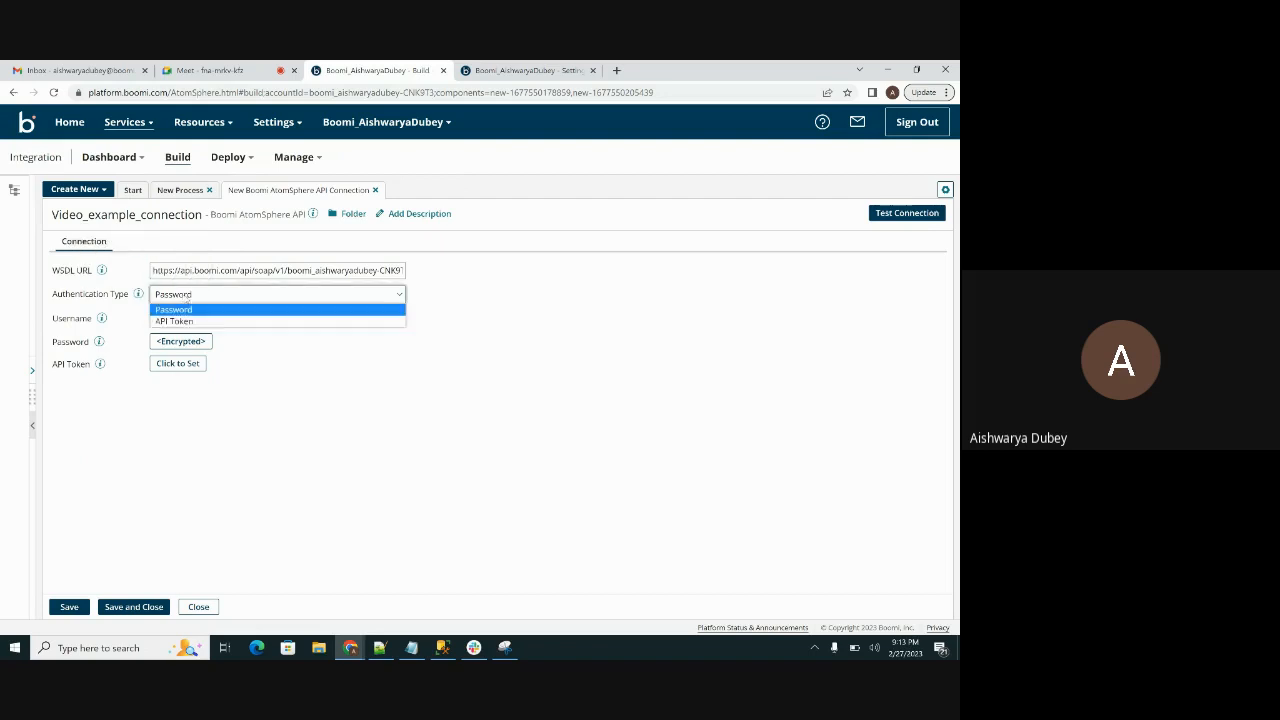
click(138, 294)
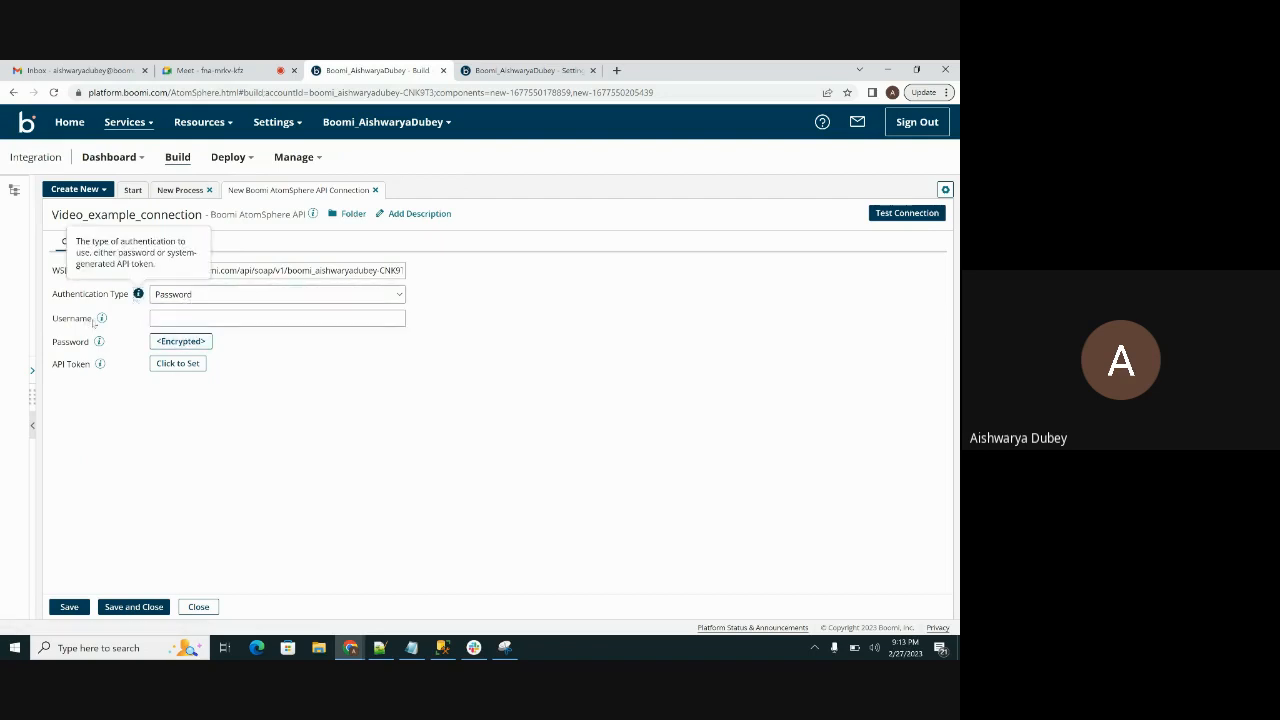
Step: Enter the account's e-mail address as the connection's username and save the connection
click(162, 318)
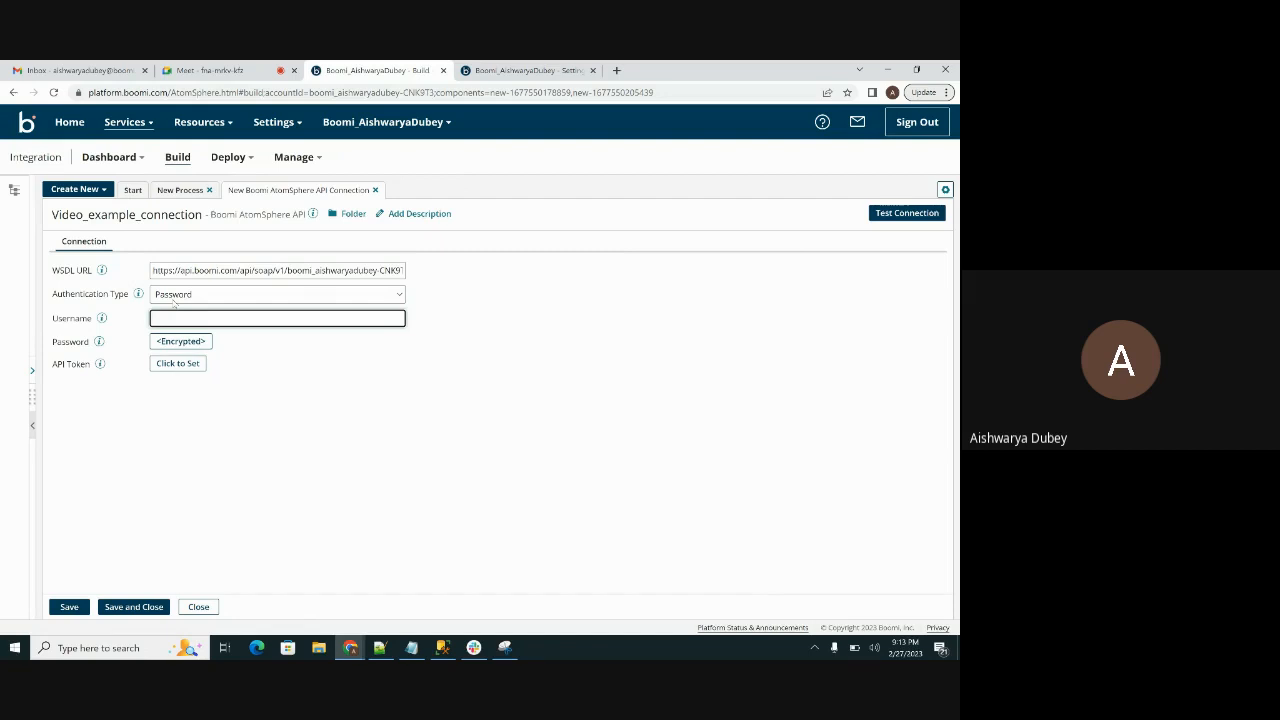
click(283, 350)
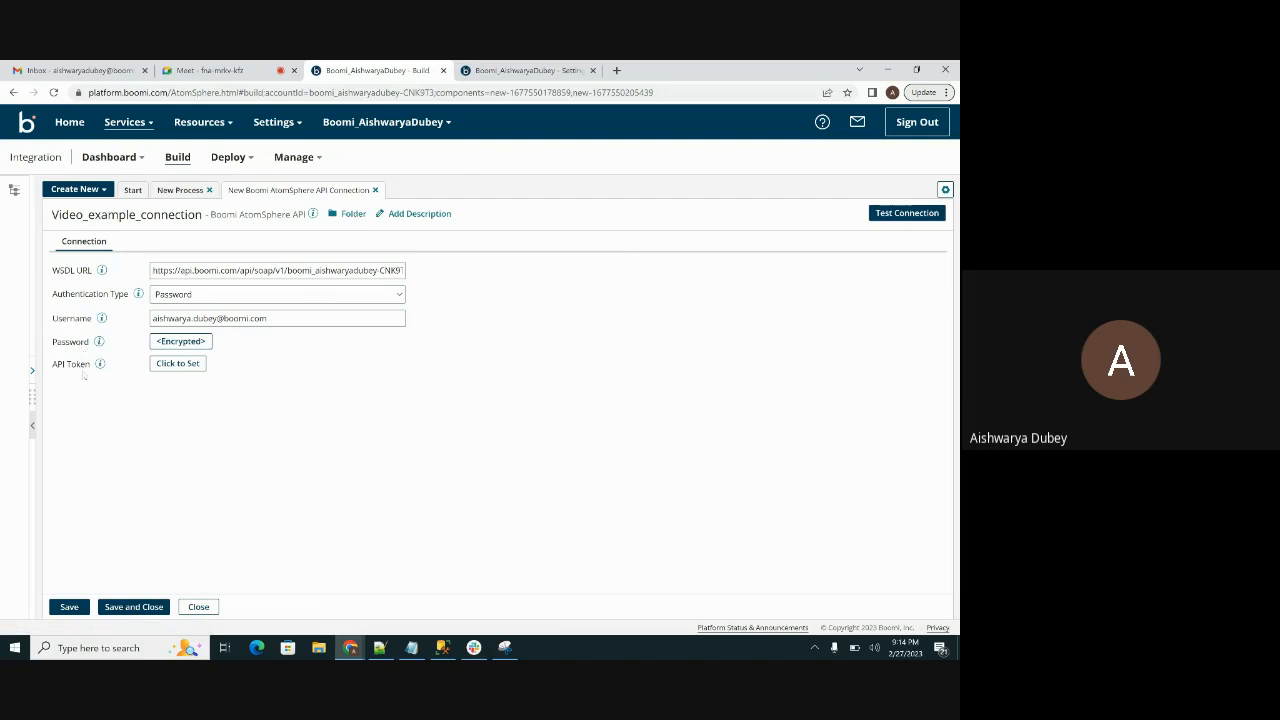
click(68, 606)
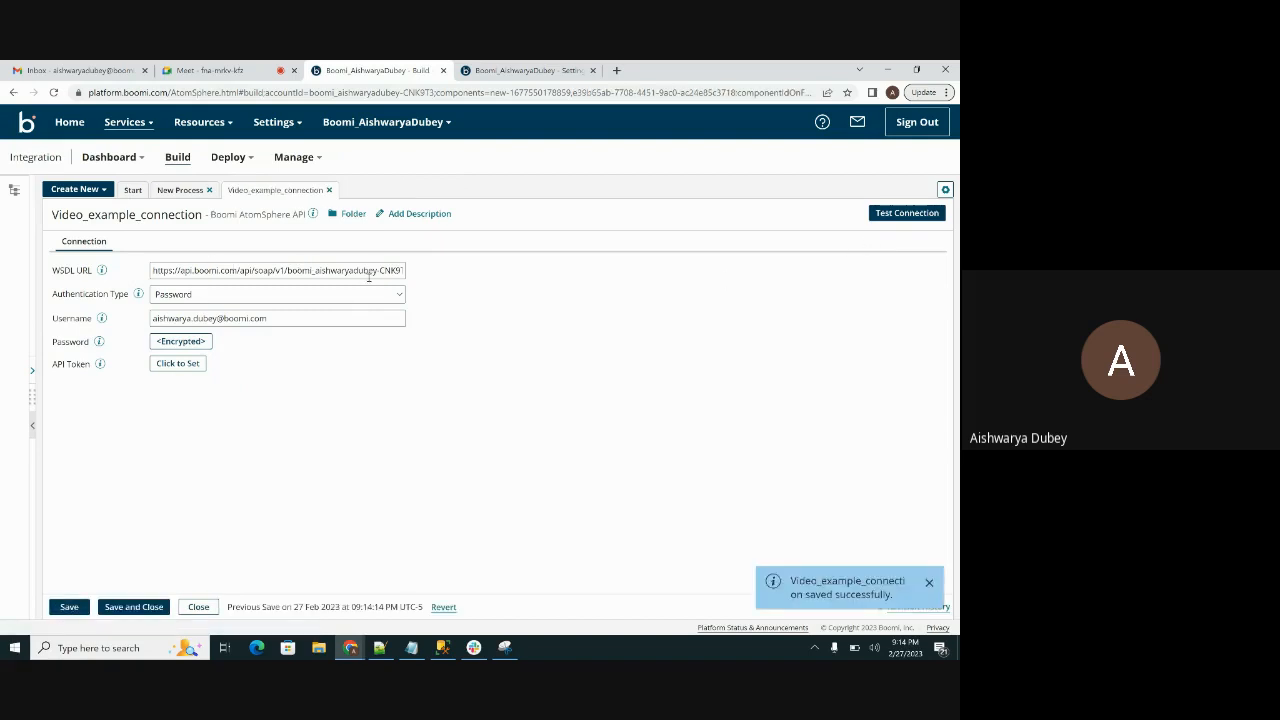
Step: Test the connection using the atom newatom in testenvironment and finish the test
click(894, 212)
click(461, 345)
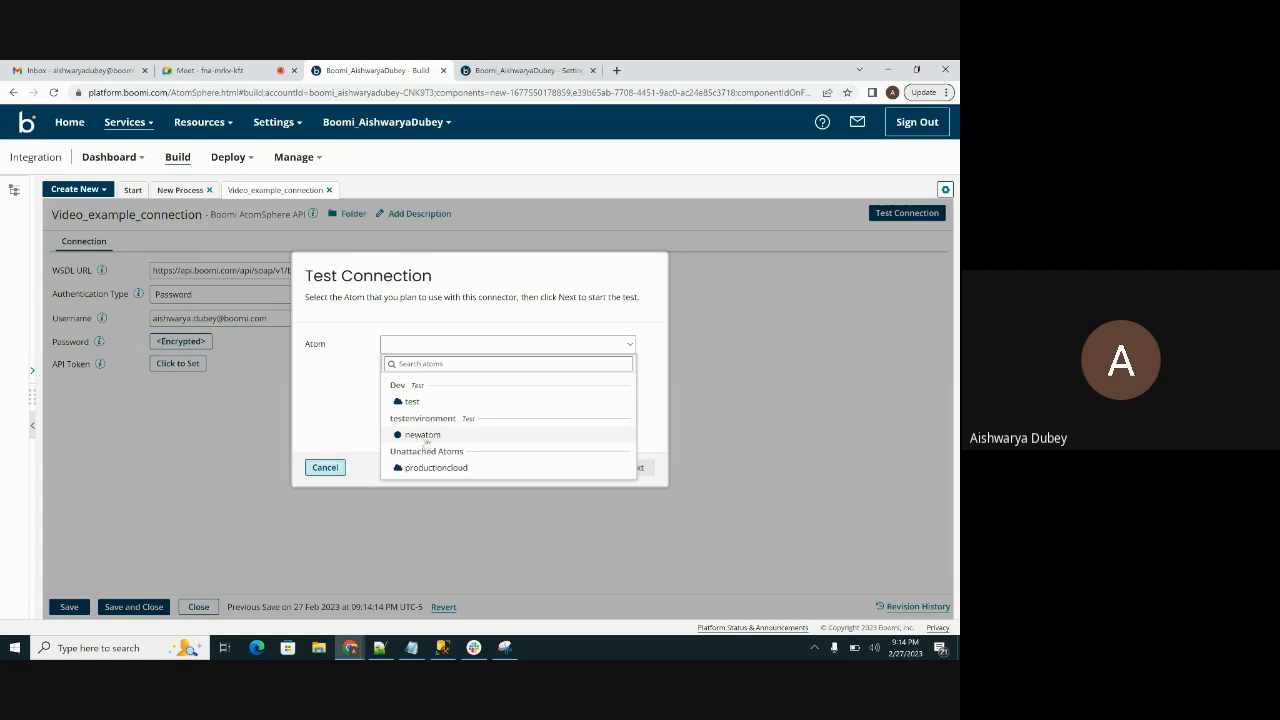
click(424, 437)
click(632, 467)
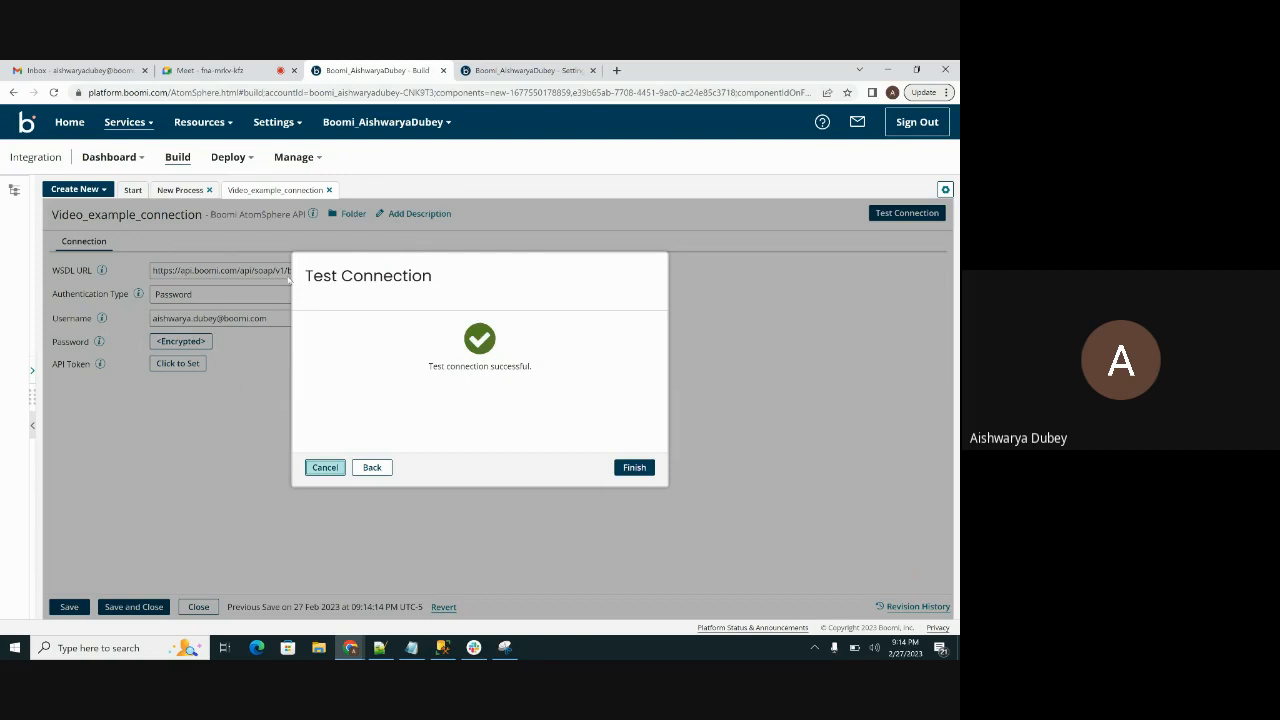
click(634, 467)
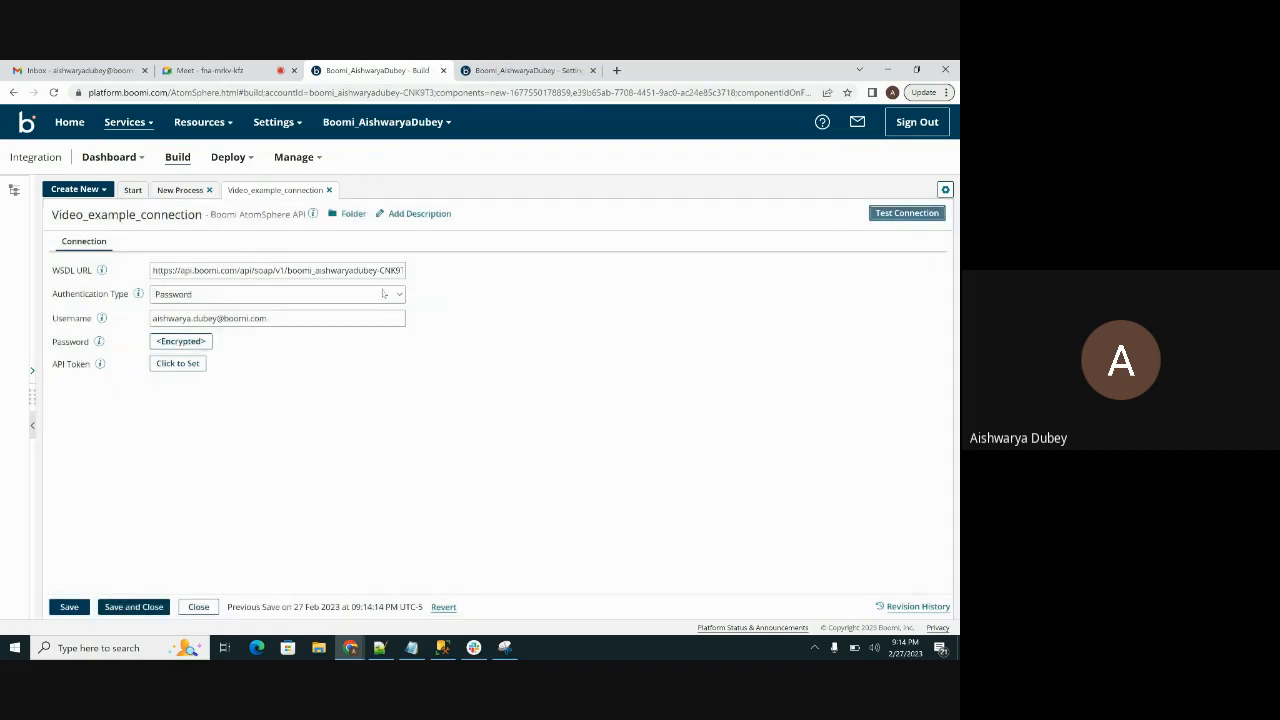
Step: Set the connection's Authentication Type to API Token and clear the stored password
click(383, 294)
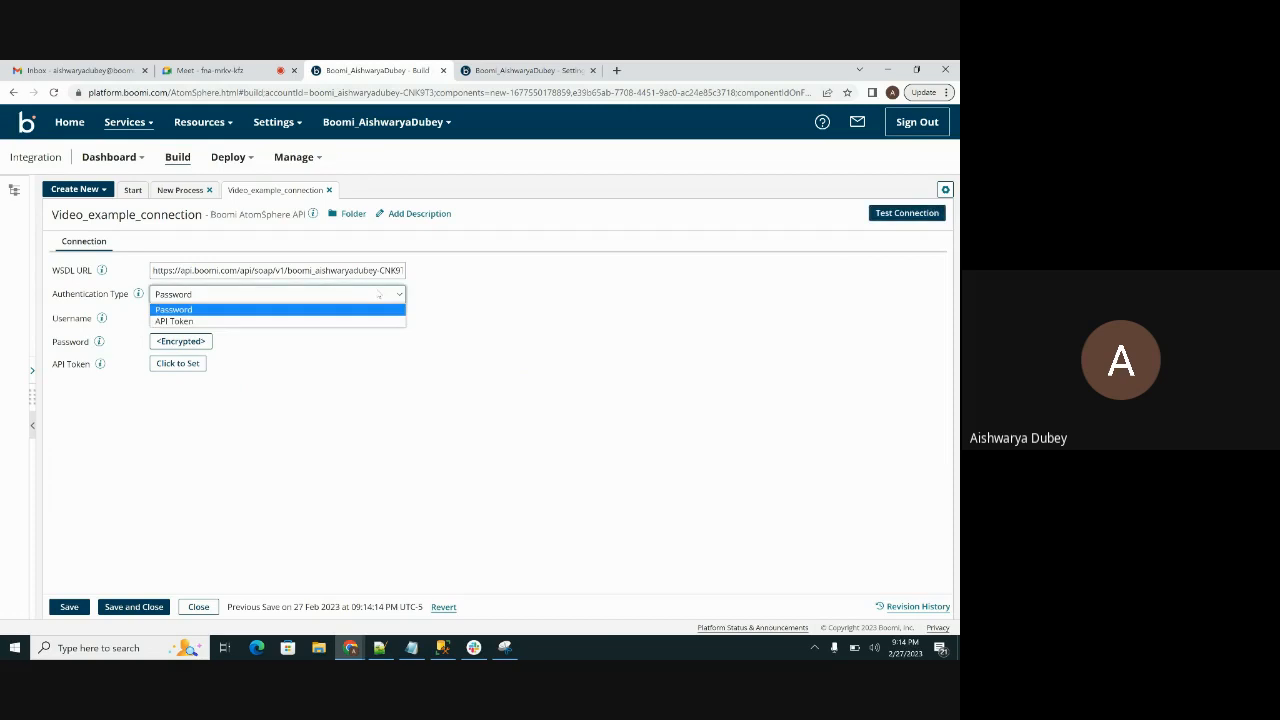
click(177, 322)
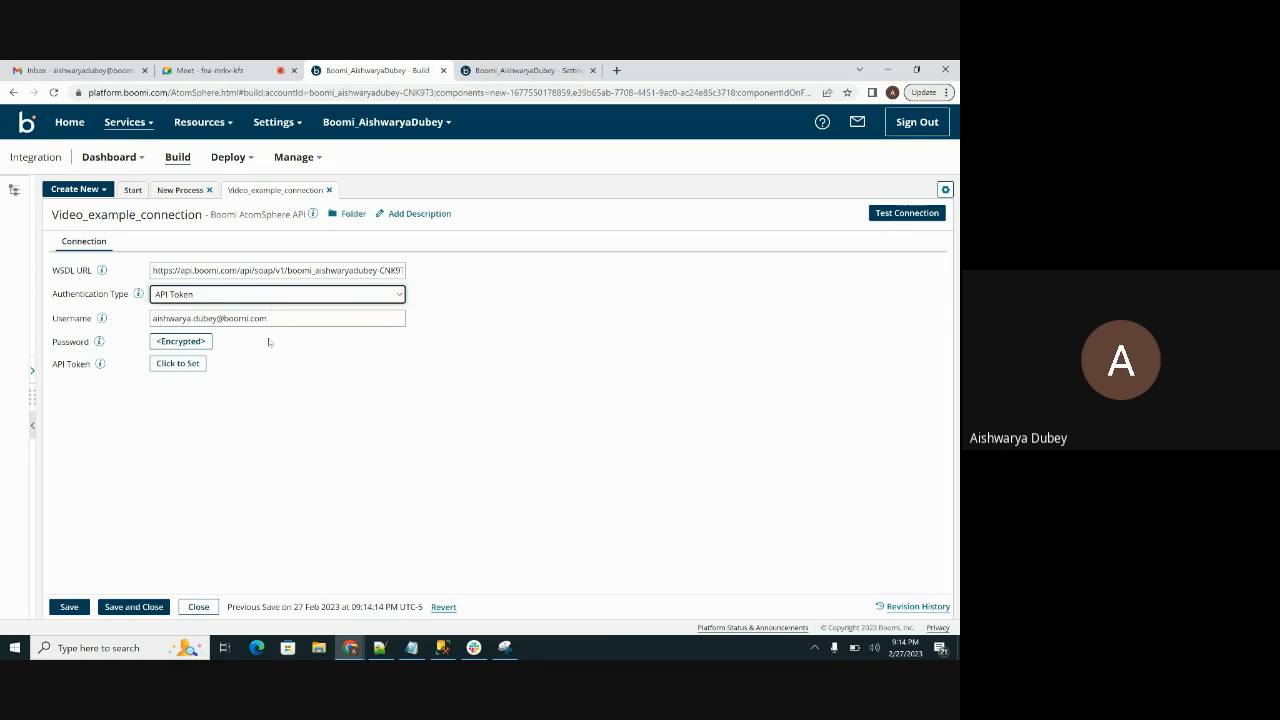
click(181, 341)
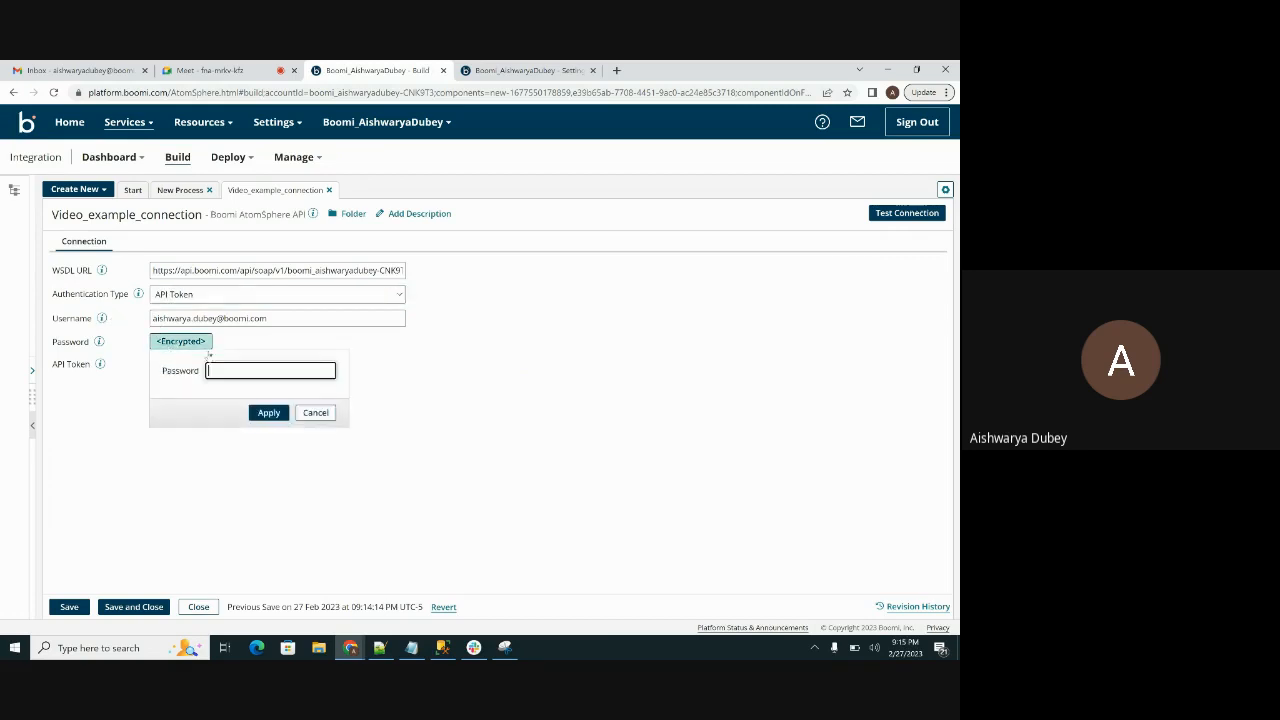
click(269, 413)
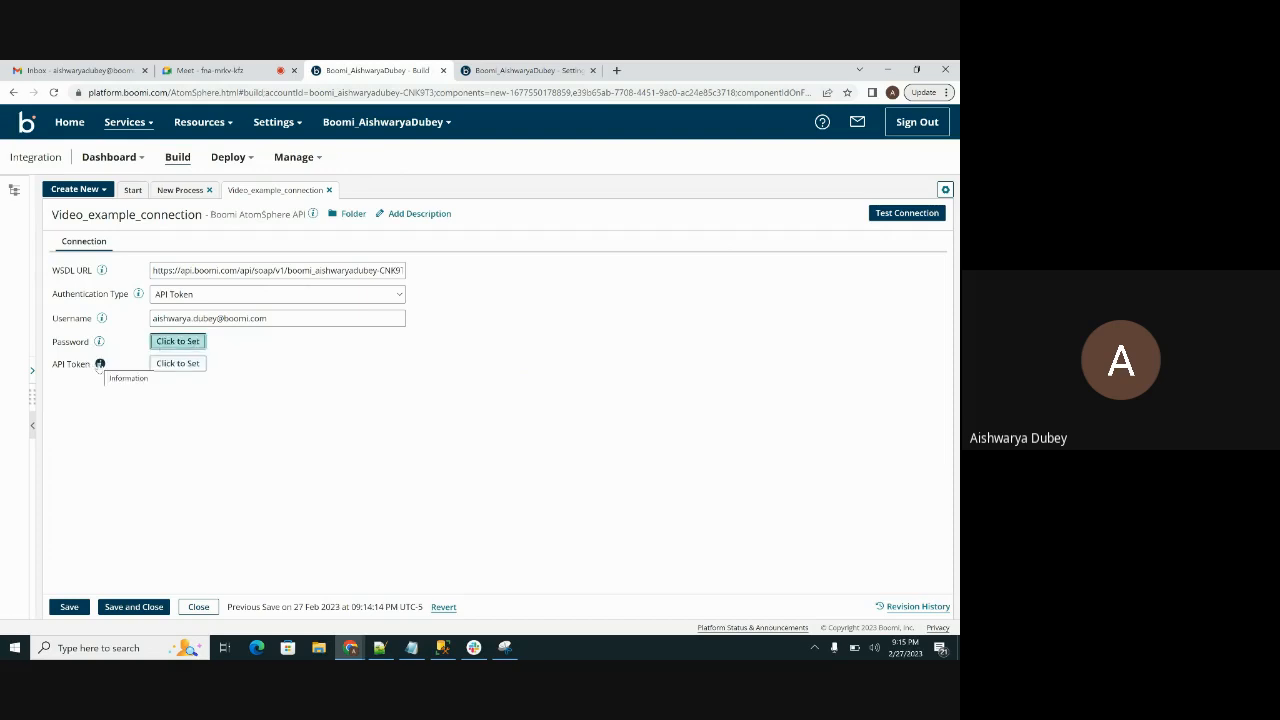
mouse_move(99, 365)
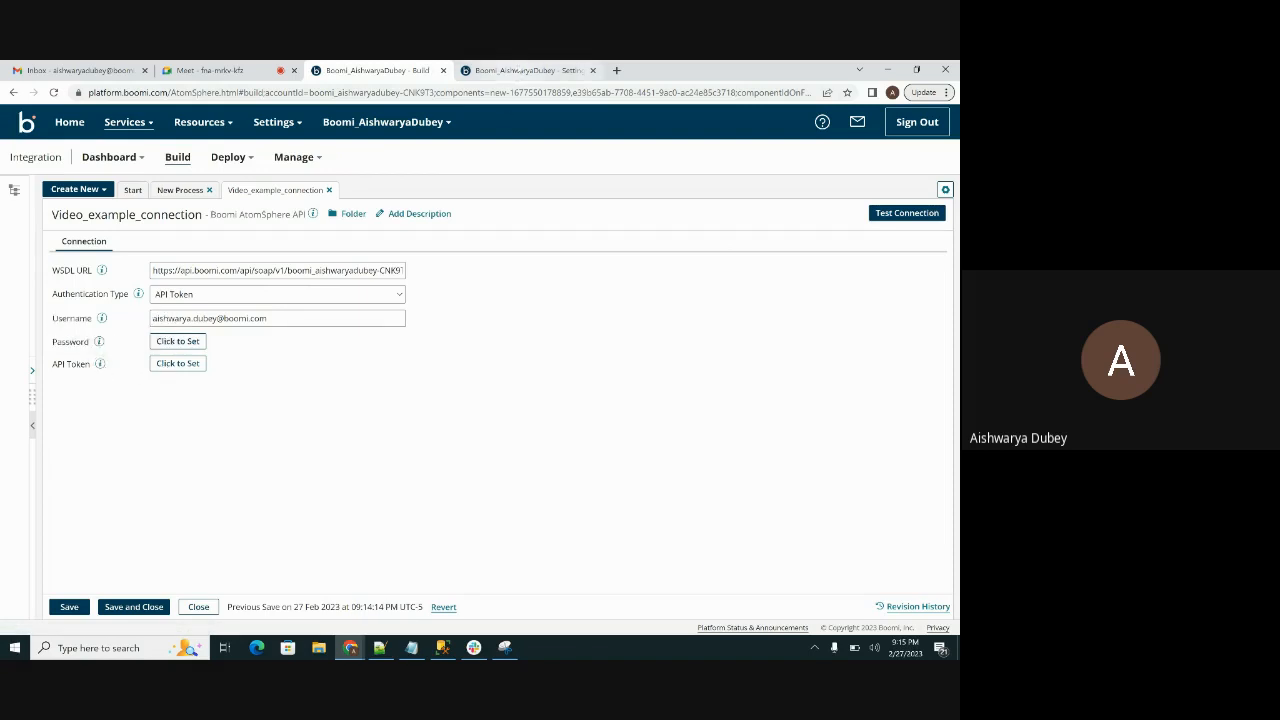
Step: Open the AtomSphere API Tokens page in the user settings of the Boomi account
click(520, 71)
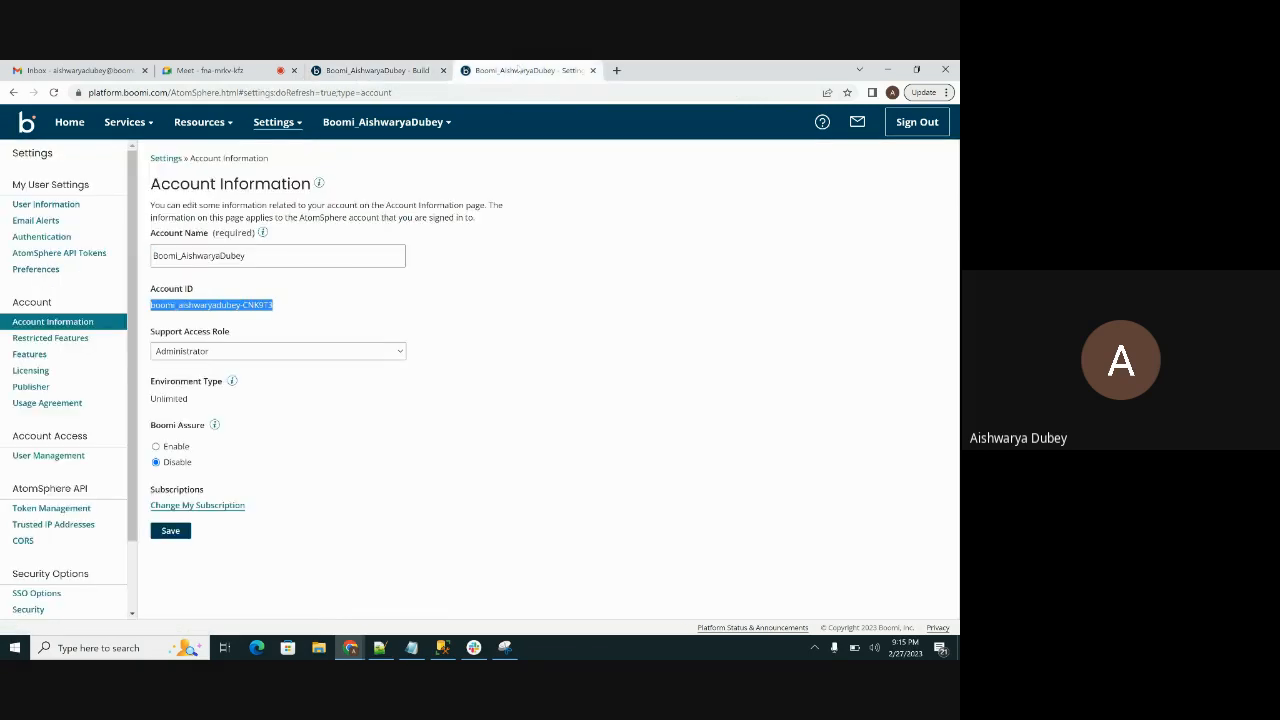
click(281, 133)
click(325, 218)
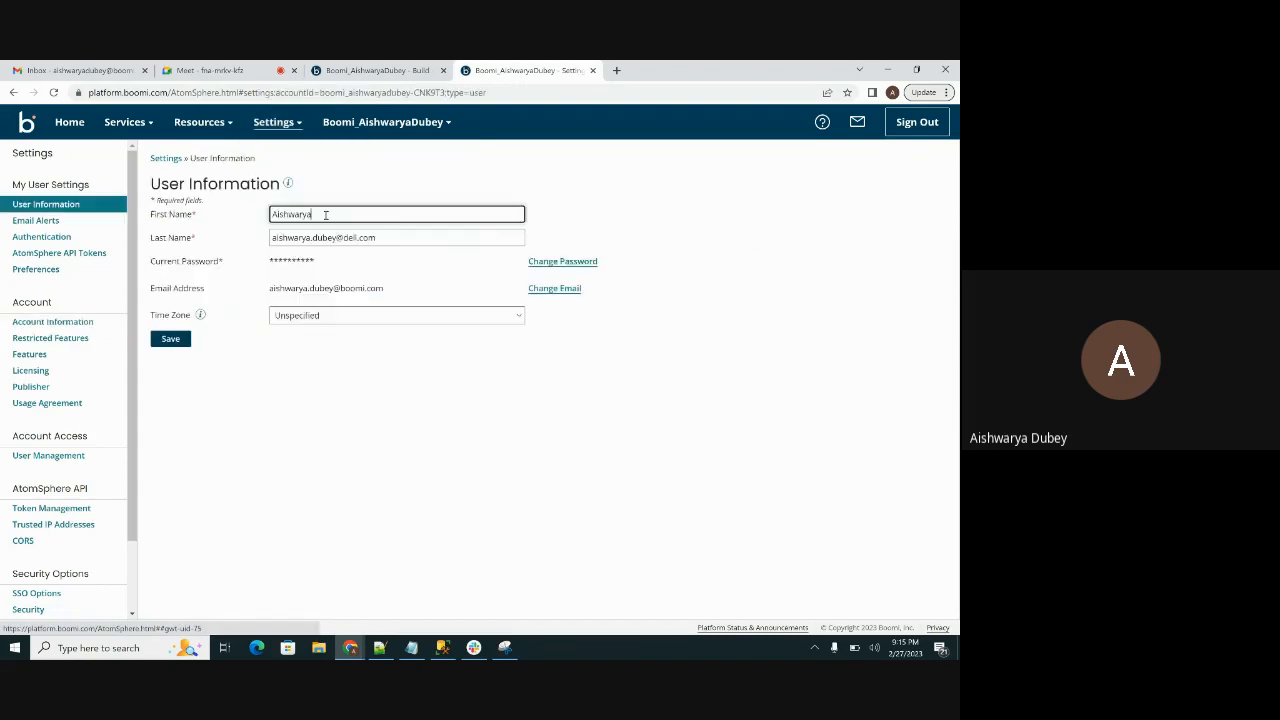
click(50, 256)
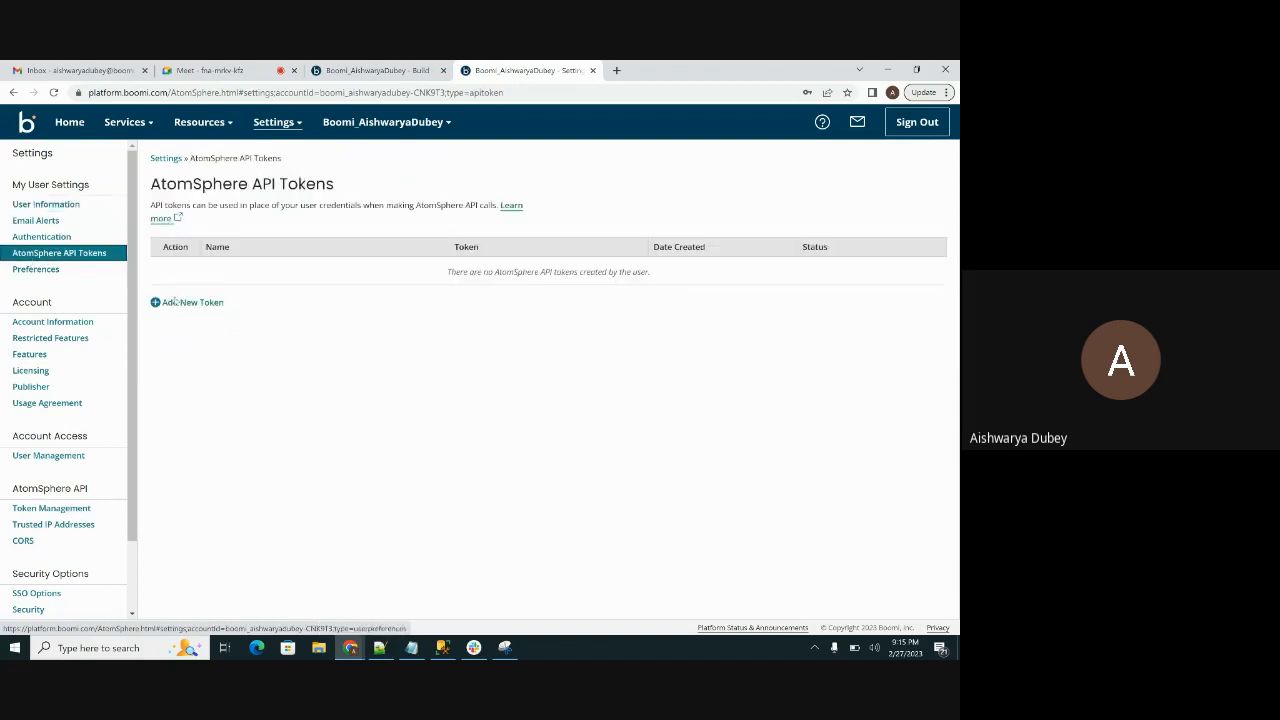
Step: Generate a new AtomSphere API token named Atomsphere_token and copy its value
click(174, 305)
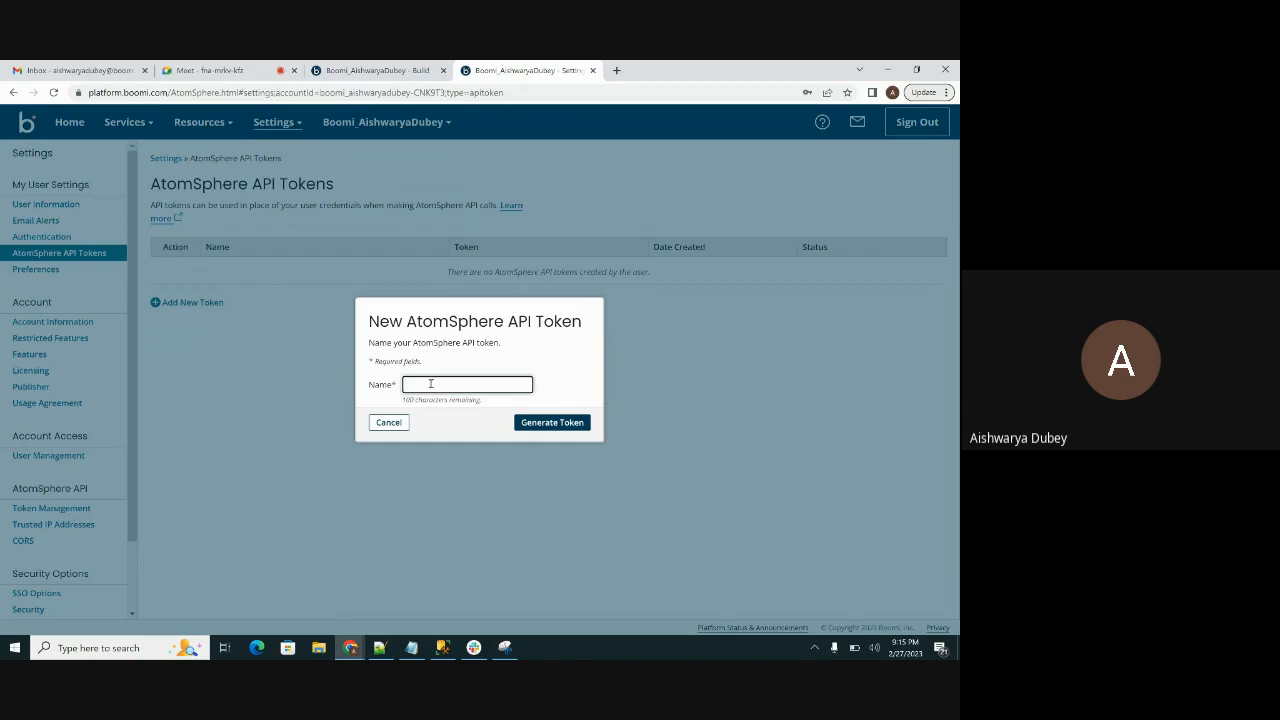
text(AtomSphere_token)
drag(431, 384, 479, 413)
click(478, 413)
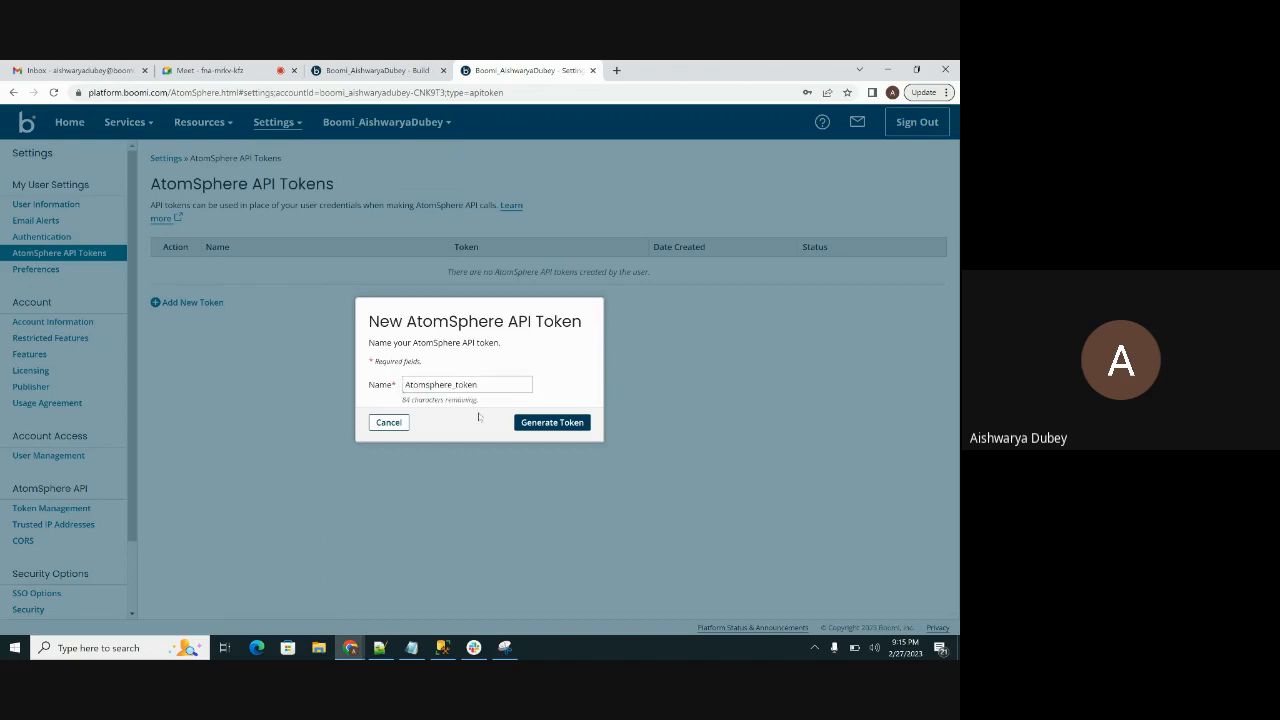
click(552, 422)
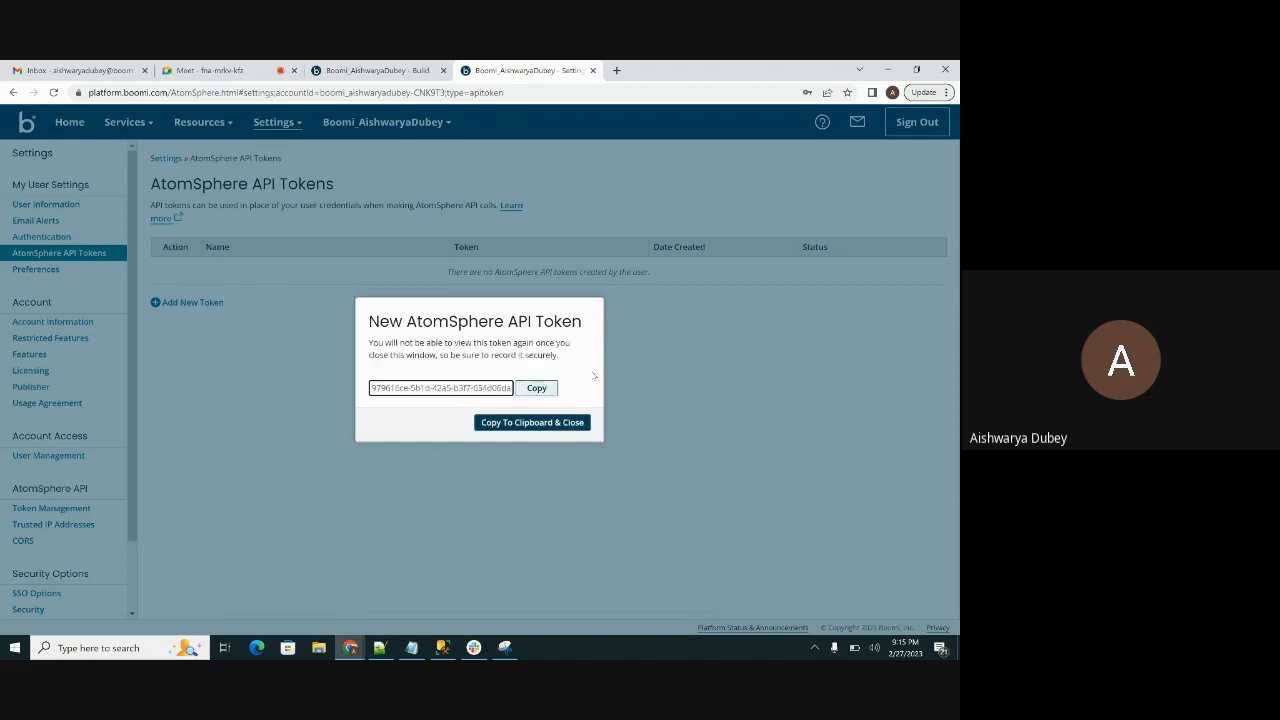
click(535, 391)
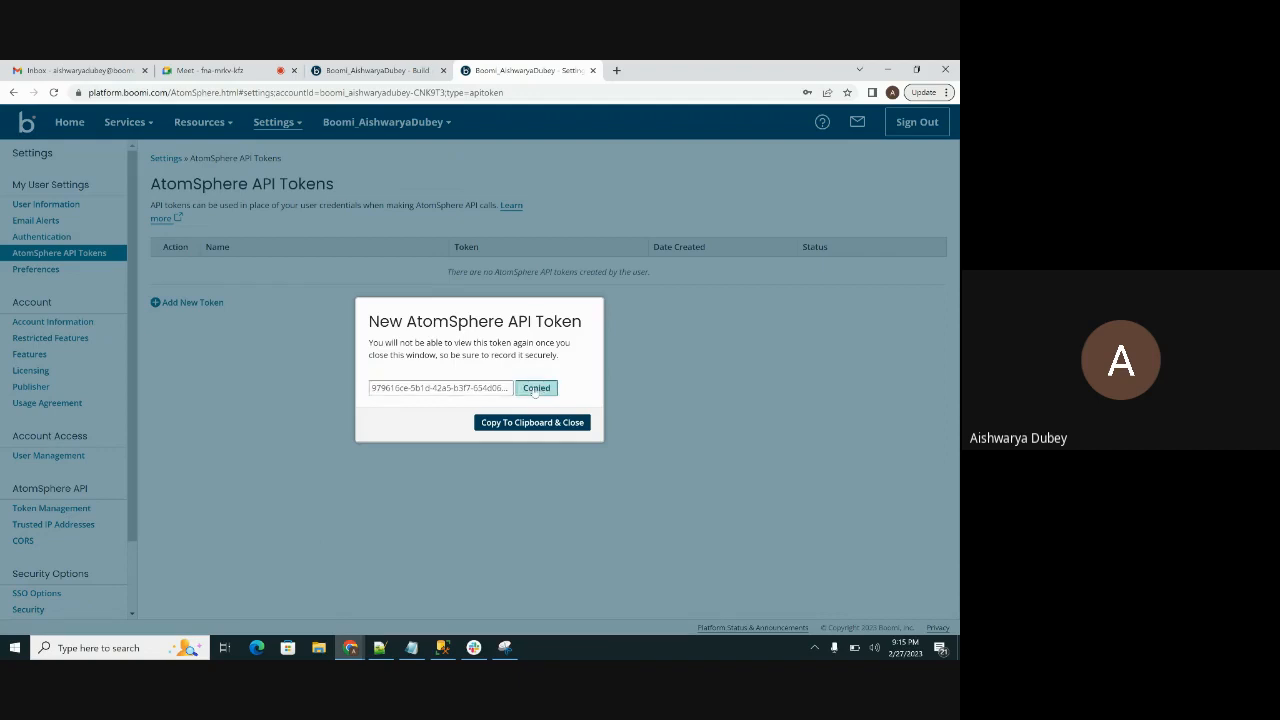
Step: Paste the copied API token into Video_example_connection's API Token field, apply it and save the connection
click(360, 70)
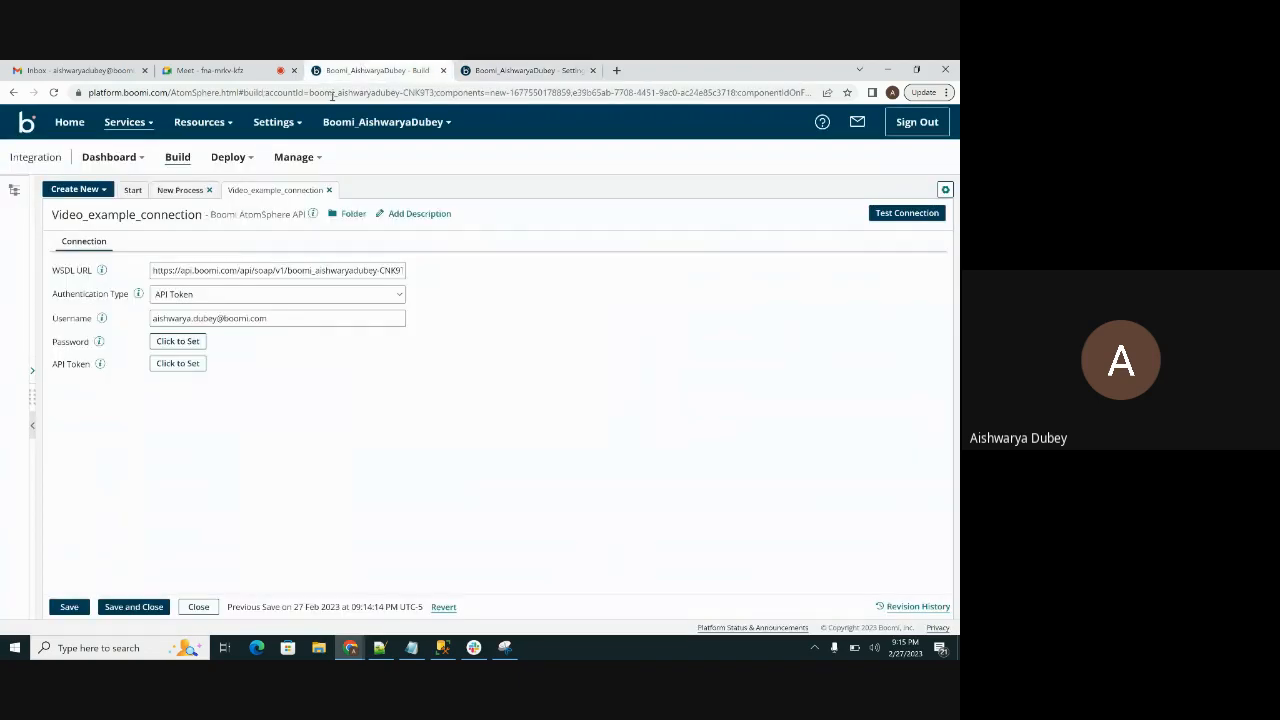
click(178, 364)
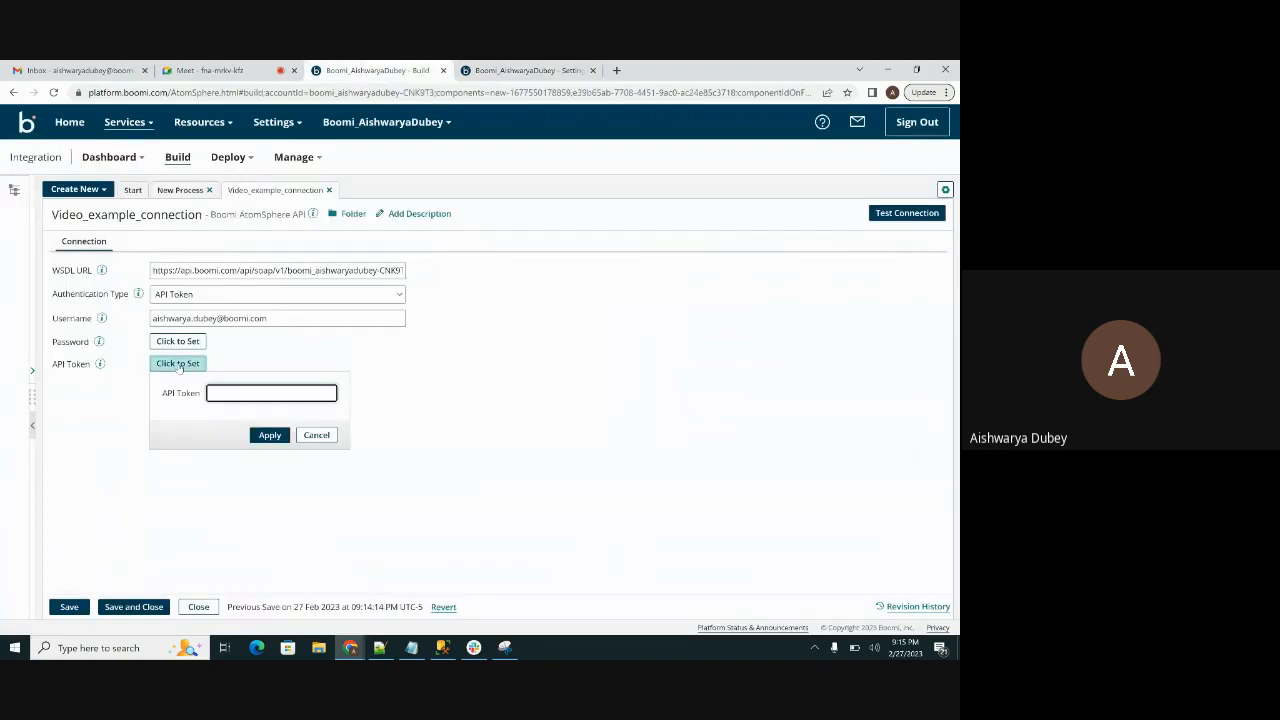
key(ctrl+v)
key(Return)
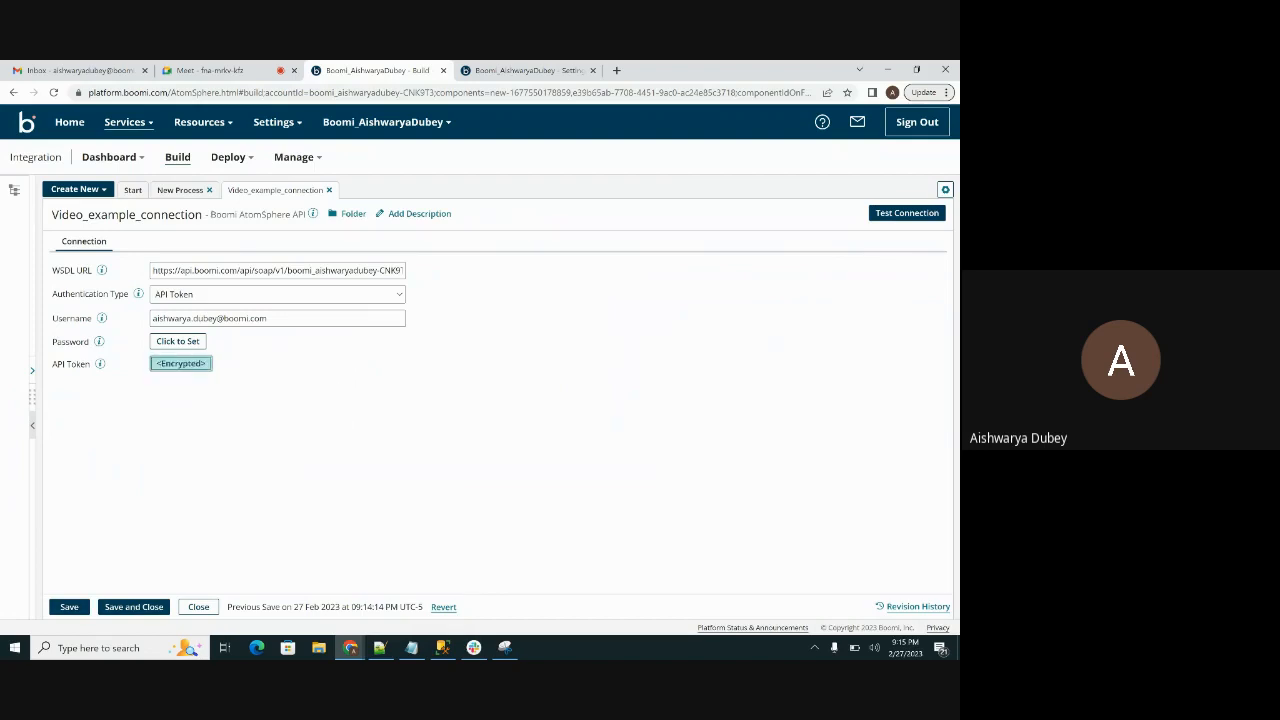
click(69, 607)
Step: Test Video_example_connection with API token authentication using the atom newatom and finish the test
click(907, 213)
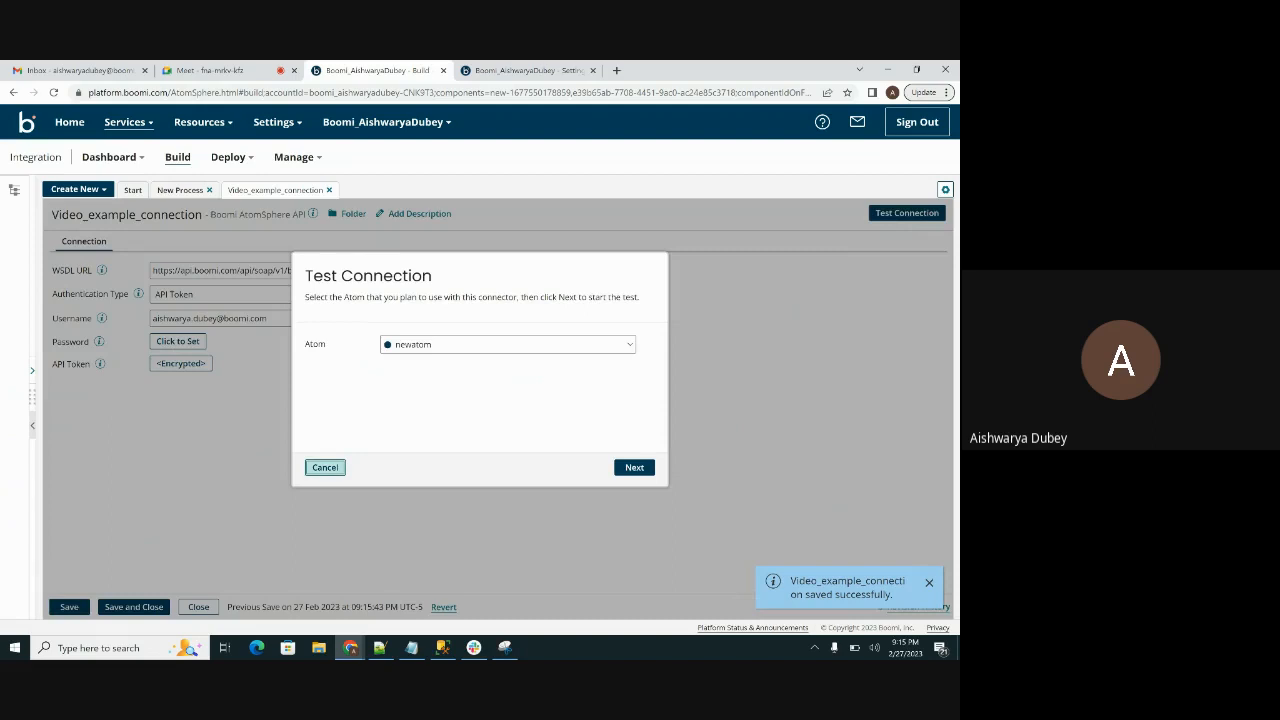
click(493, 344)
click(490, 398)
click(635, 467)
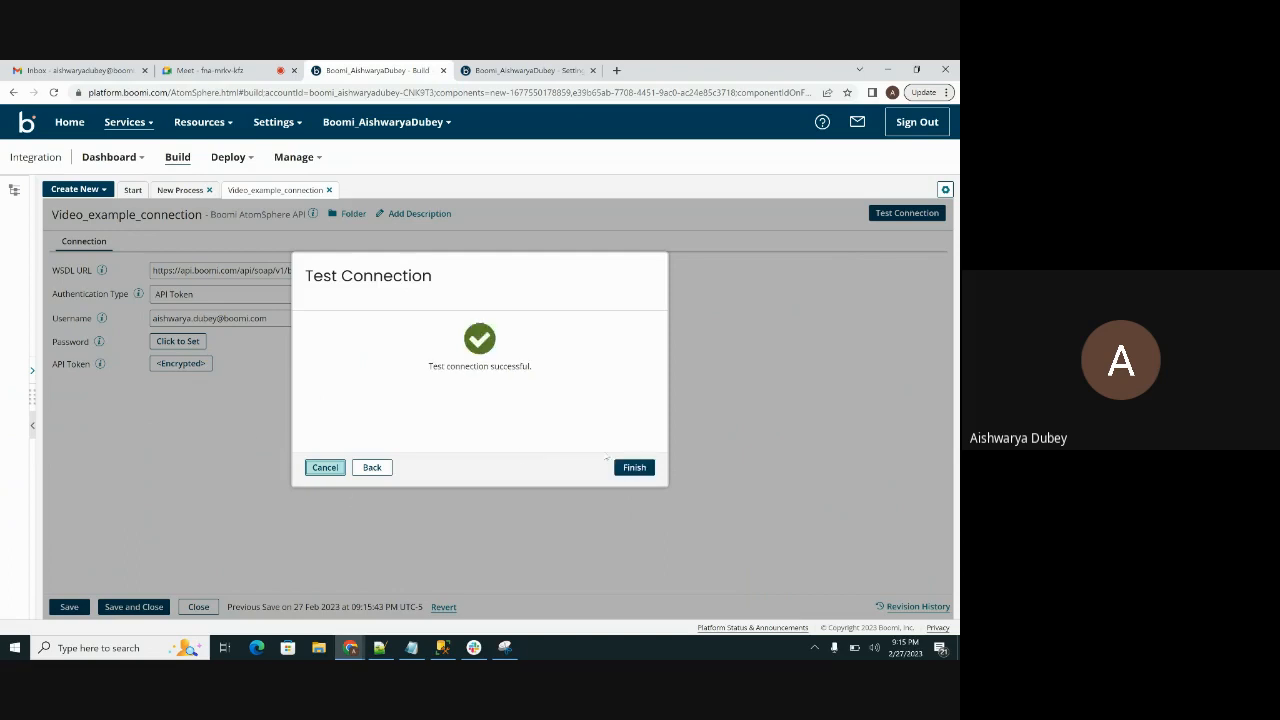
click(634, 468)
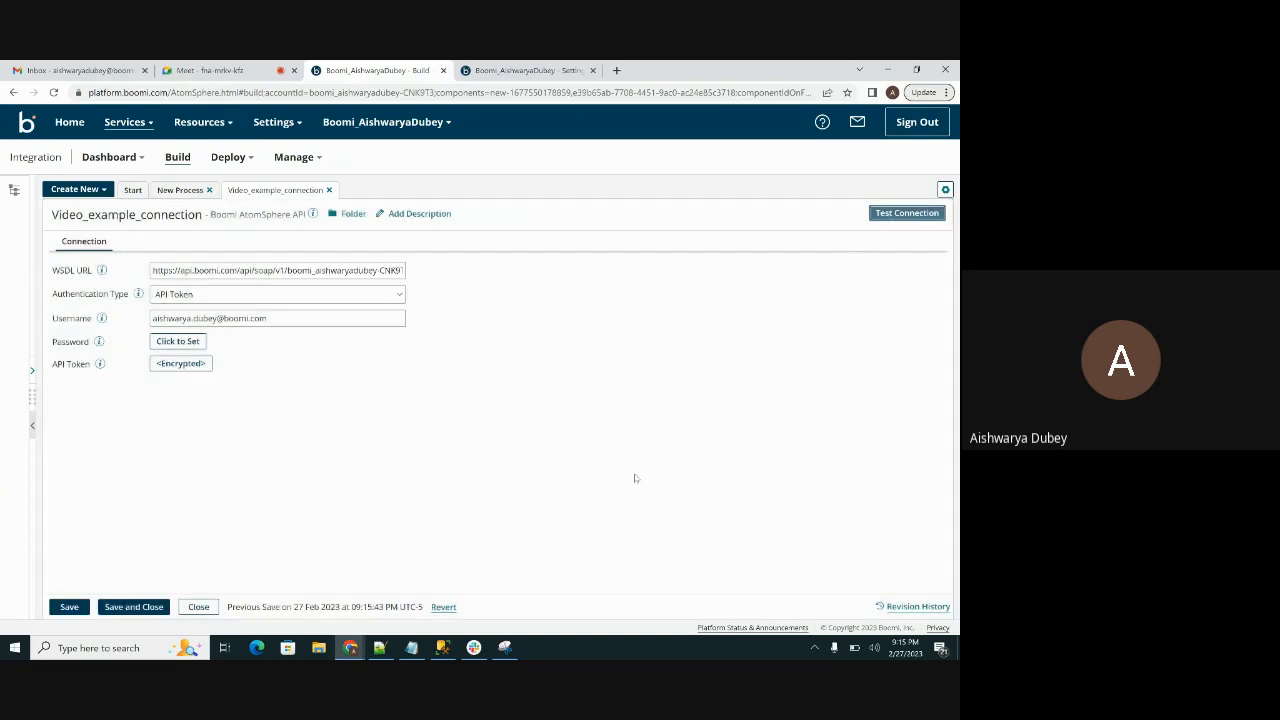